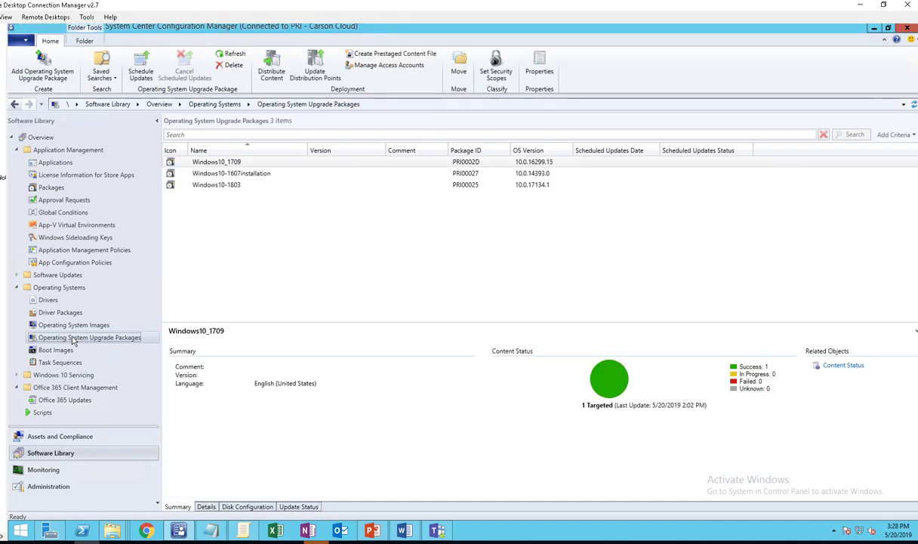
- Launch the Add Operating System Upgrade Package wizard from the Operating System Upgrade Packages node
right_click(73, 342)
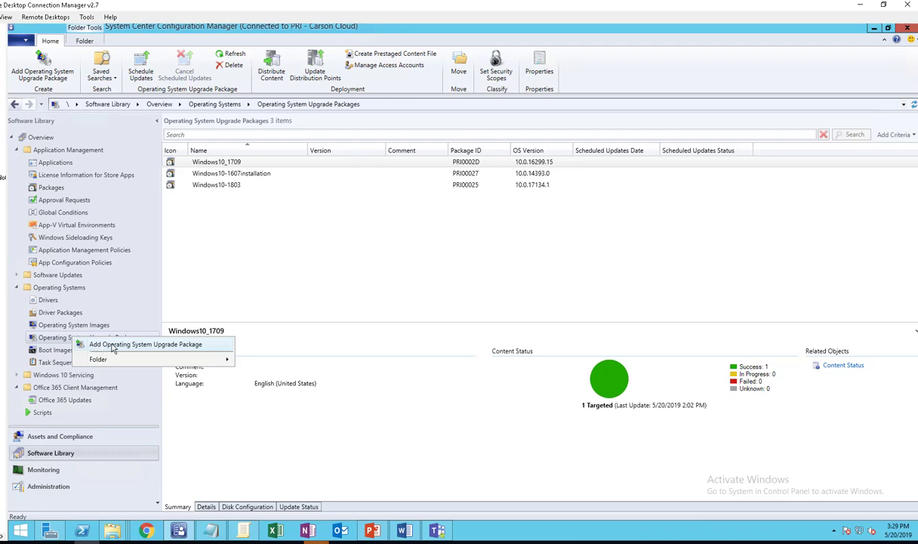
click(169, 347)
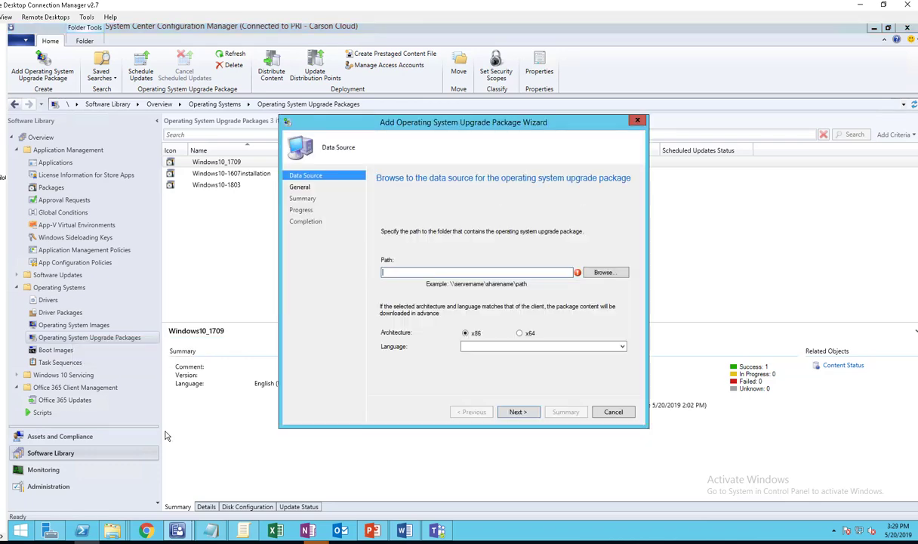
drag(339, 125, 387, 166)
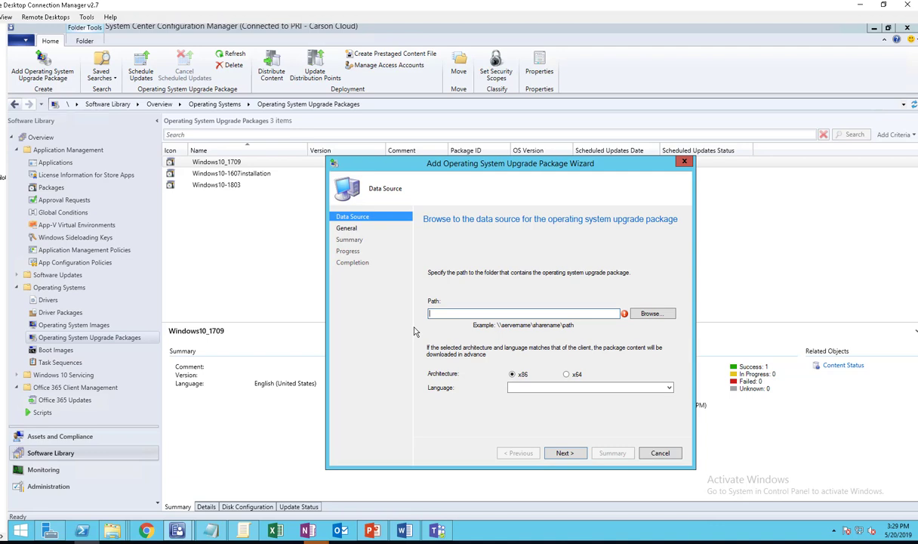
- Copy the full network path of the Windows10_1709 source folder from its Explorer window
click(117, 533)
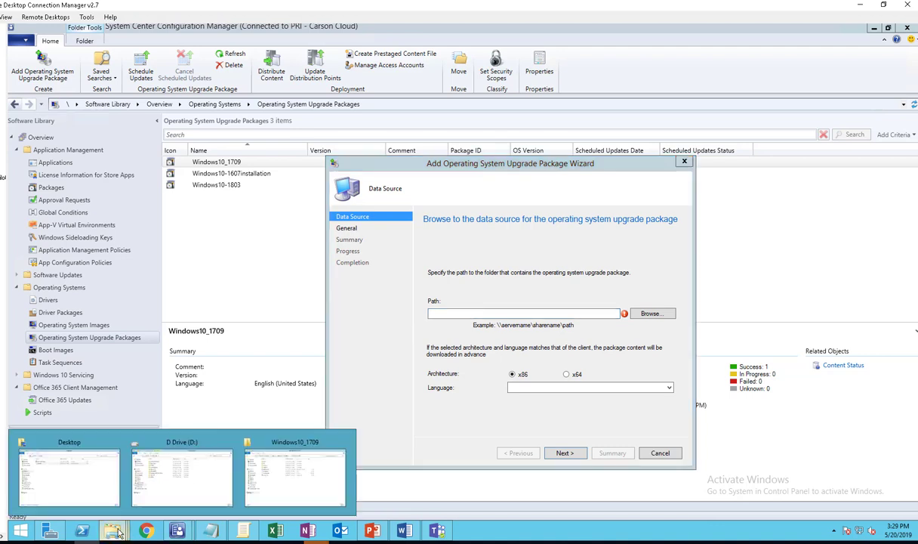
click(291, 475)
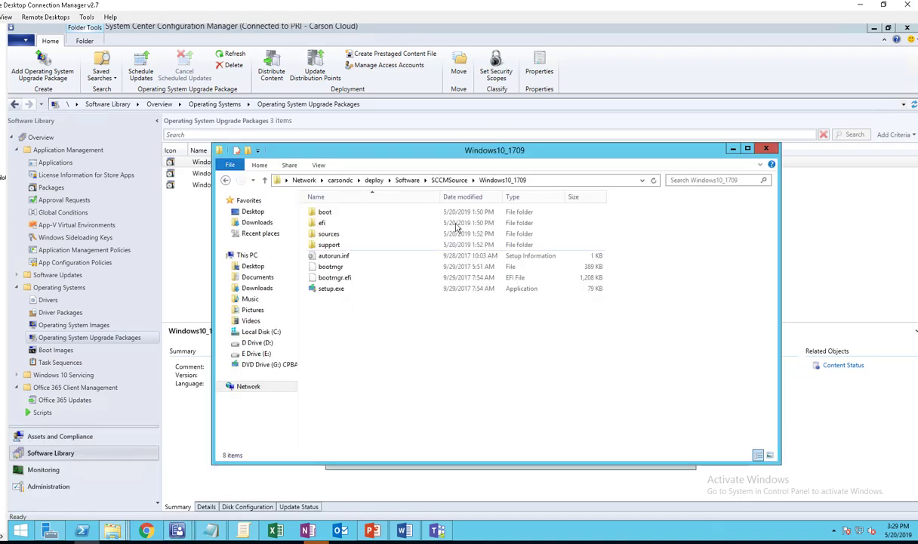
click(558, 181)
key(ctrl+c)
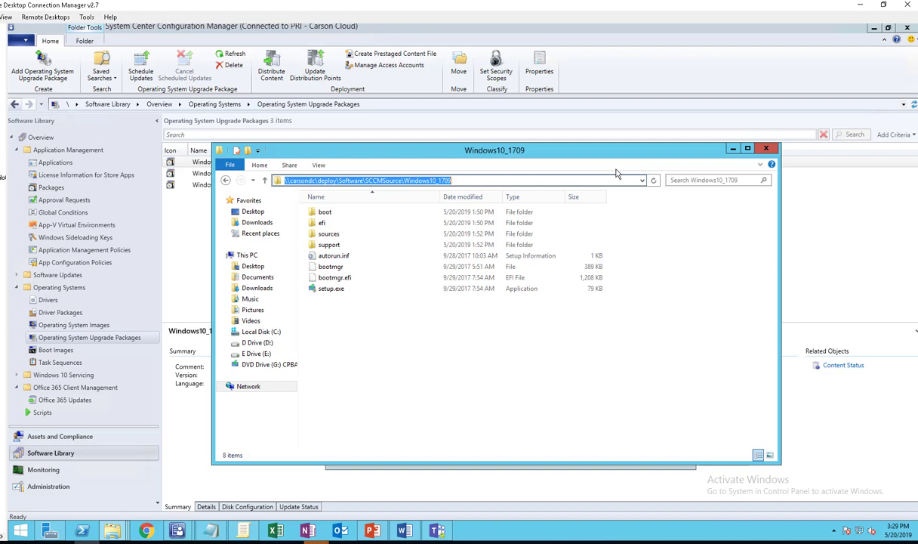
click(732, 148)
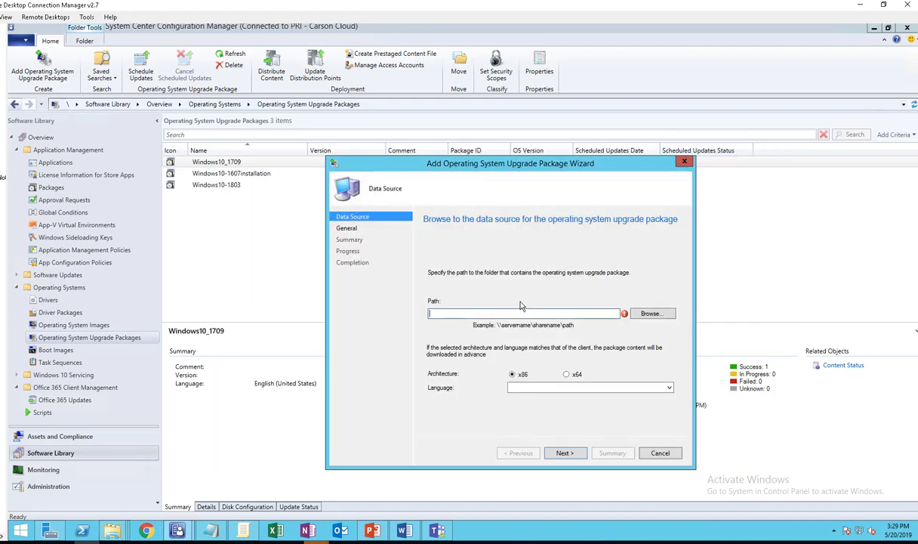
- Paste the Windows10_1709 source path and choose English (United States) as the package language
key(ctrl+v)
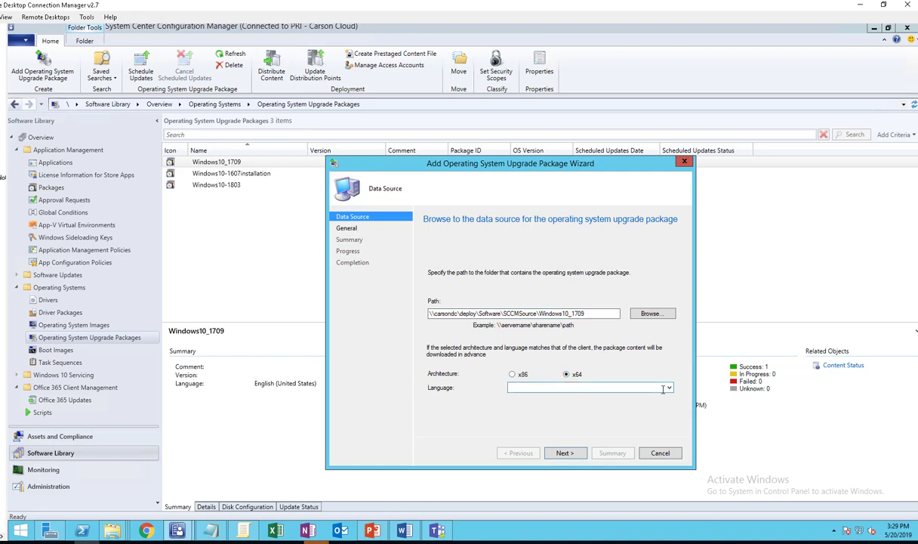
click(635, 387)
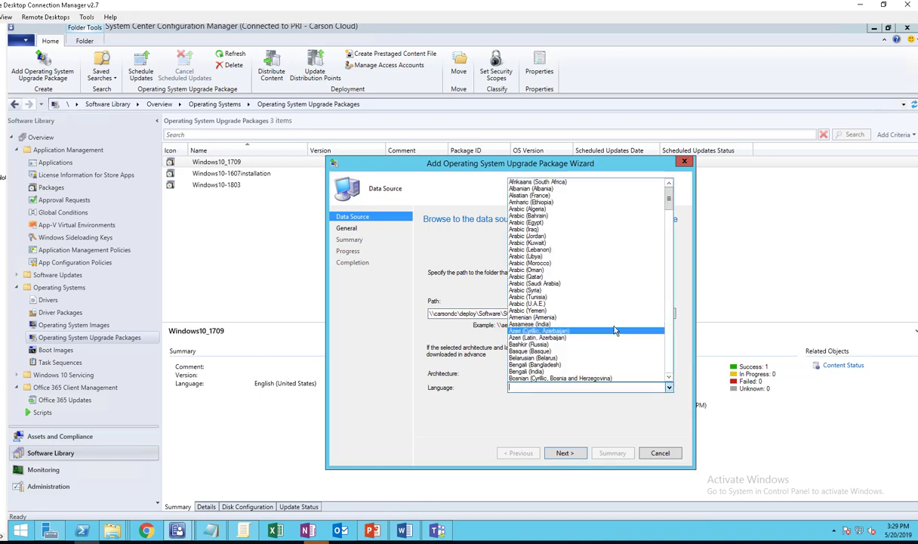
scroll(592, 323, down, 1)
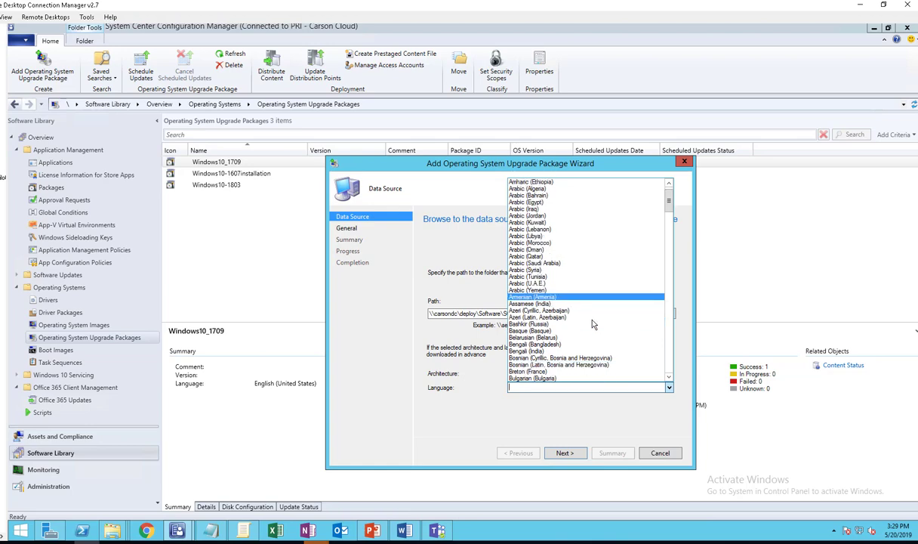
scroll(592, 323, down, 10)
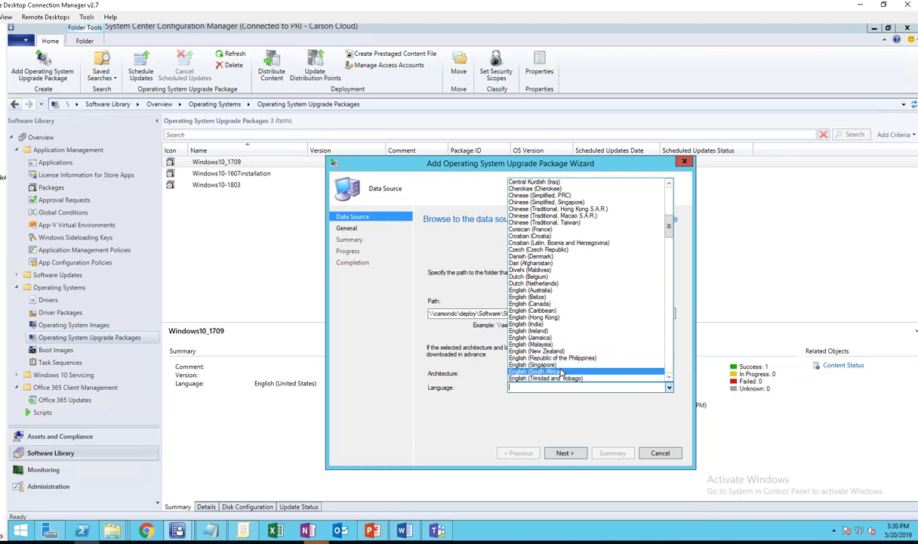
scroll(566, 372, down, 1)
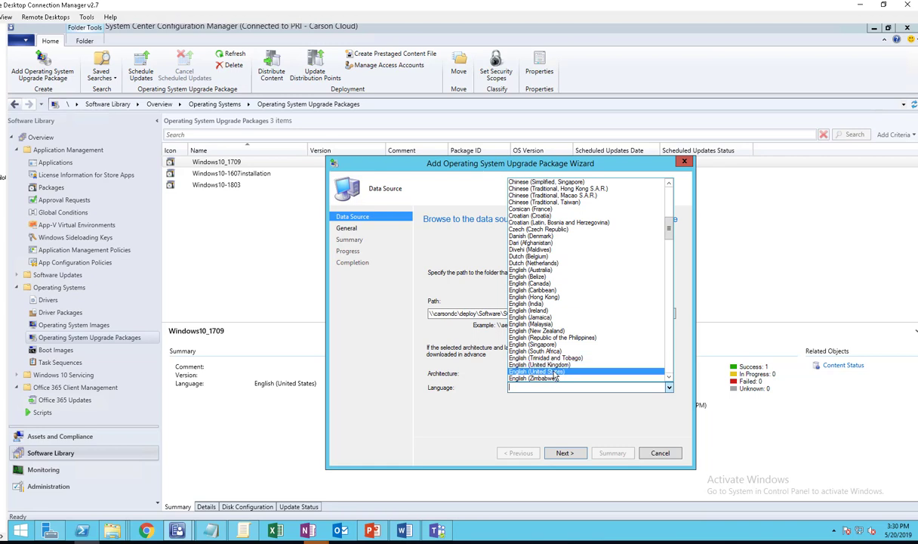
click(557, 372)
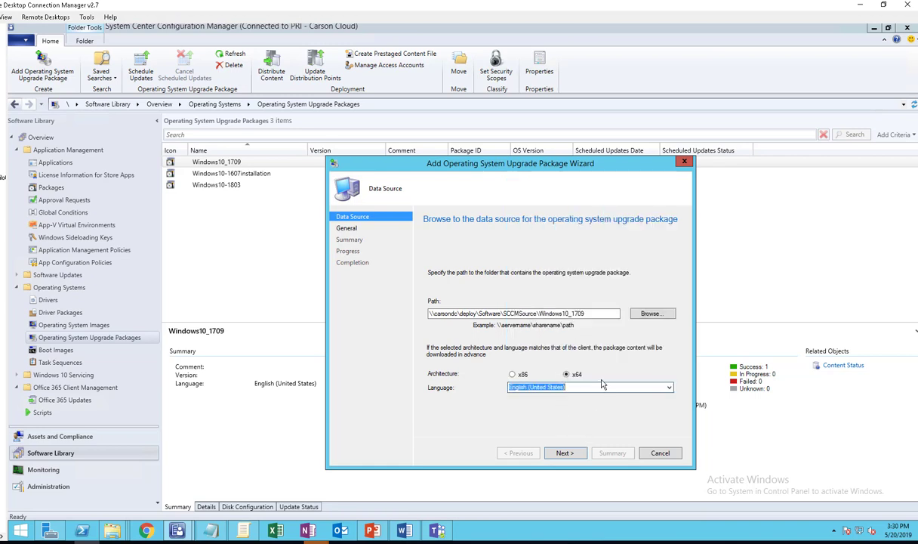
- Finish the wizard to create the Windows10_1709 Enterprise upgrade package
click(566, 453)
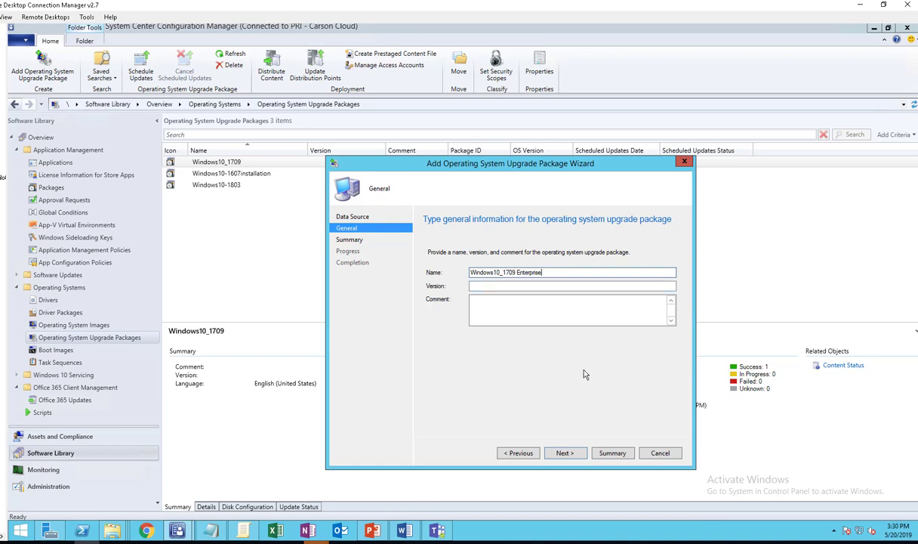
click(564, 453)
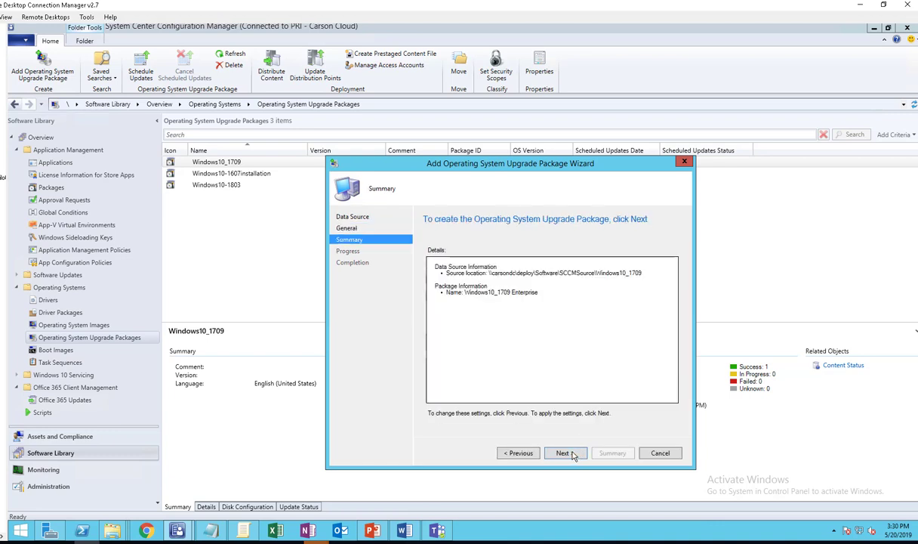
click(564, 453)
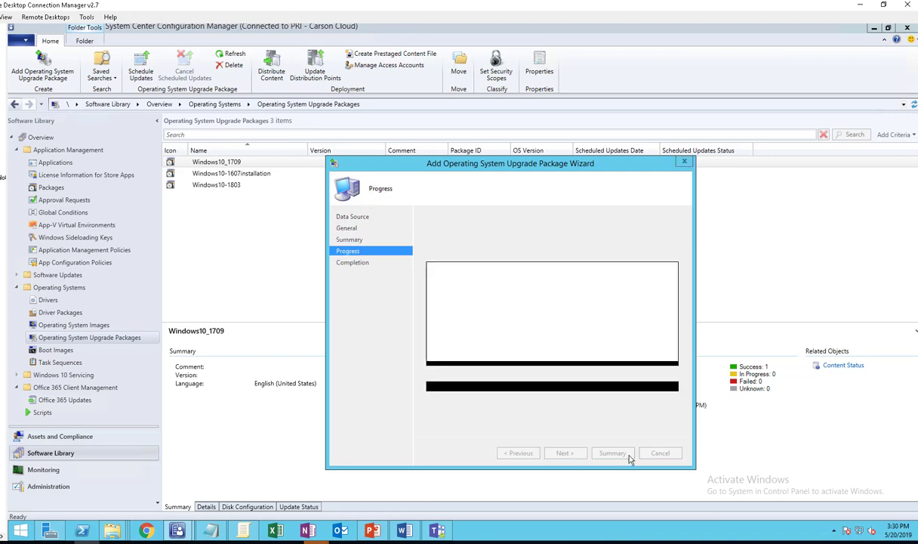
click(665, 455)
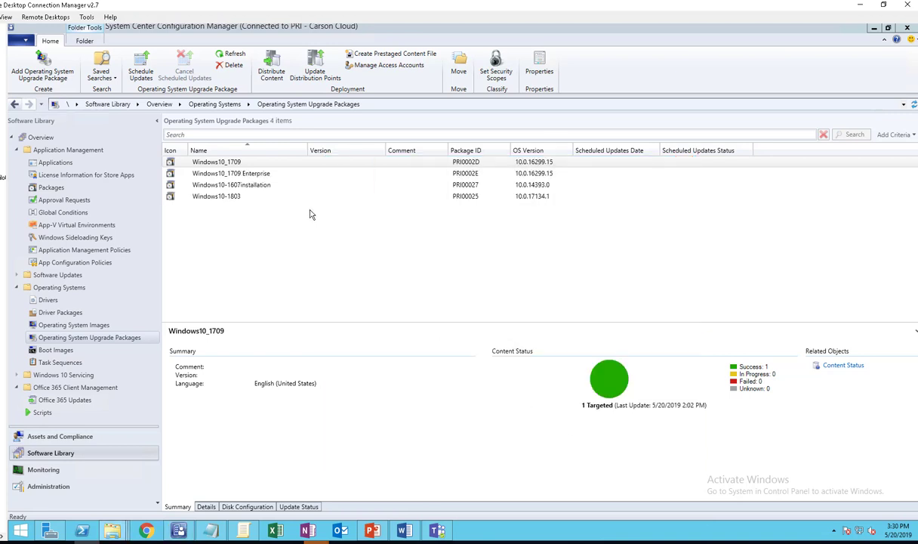
- Start distributing the Windows10_1709 Enterprise package's content
click(263, 176)
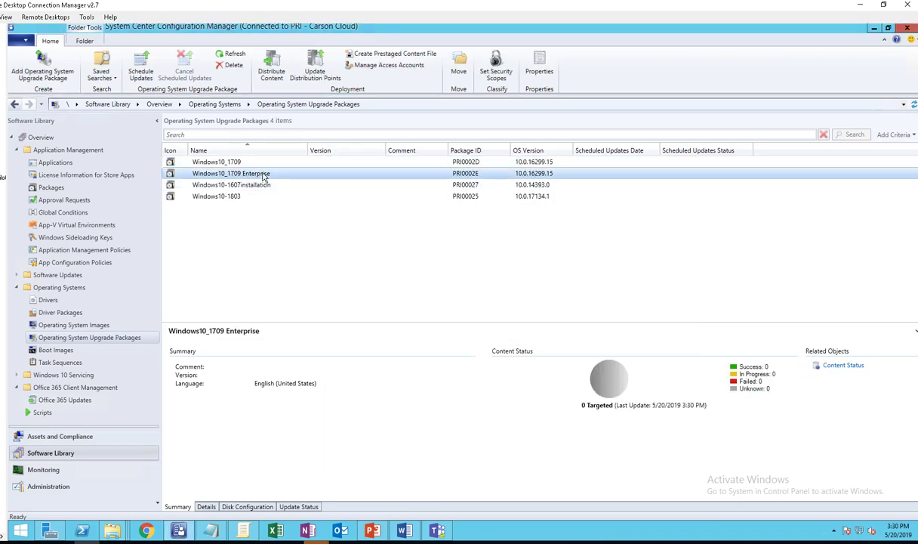
right_click(263, 176)
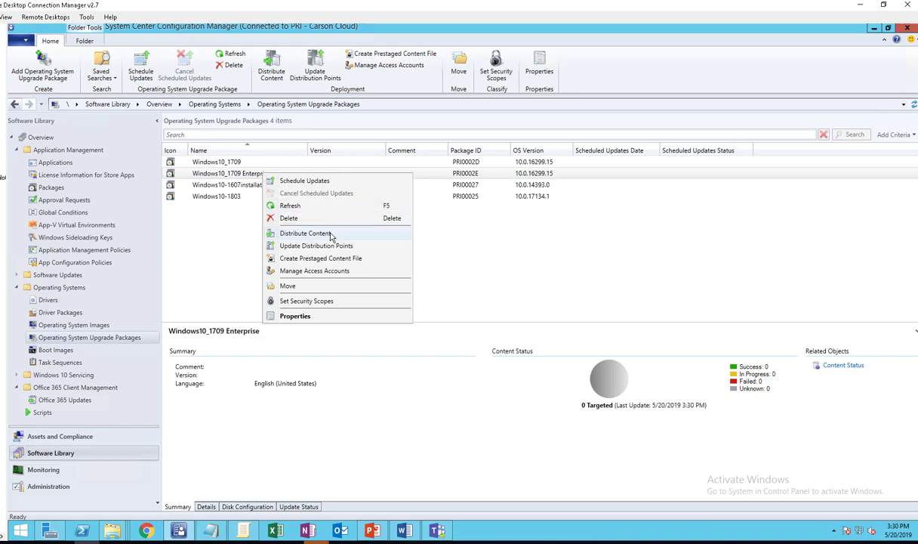
click(240, 172)
right_click(252, 178)
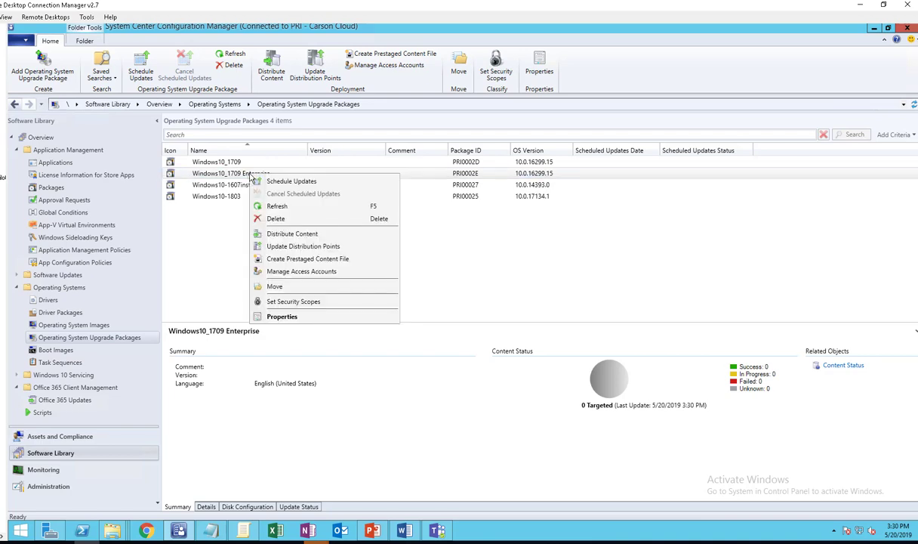
click(287, 233)
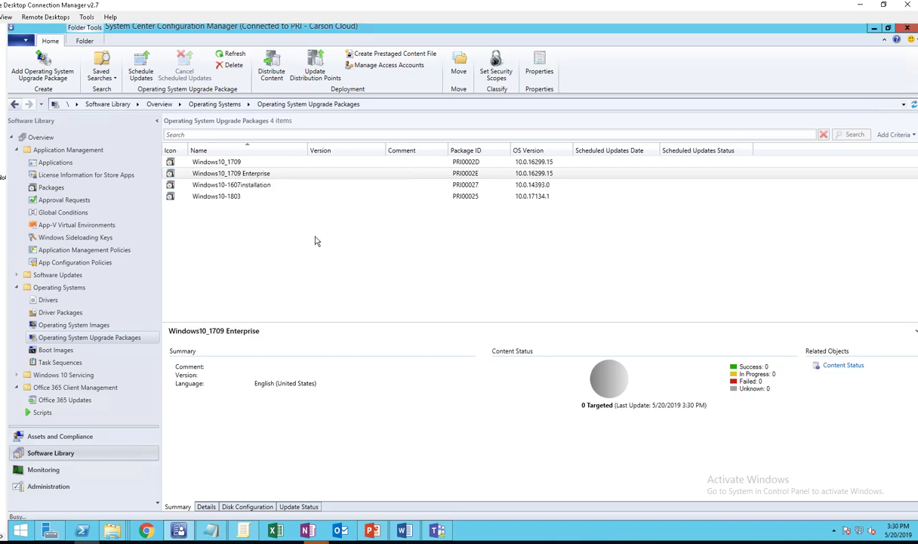
click(516, 412)
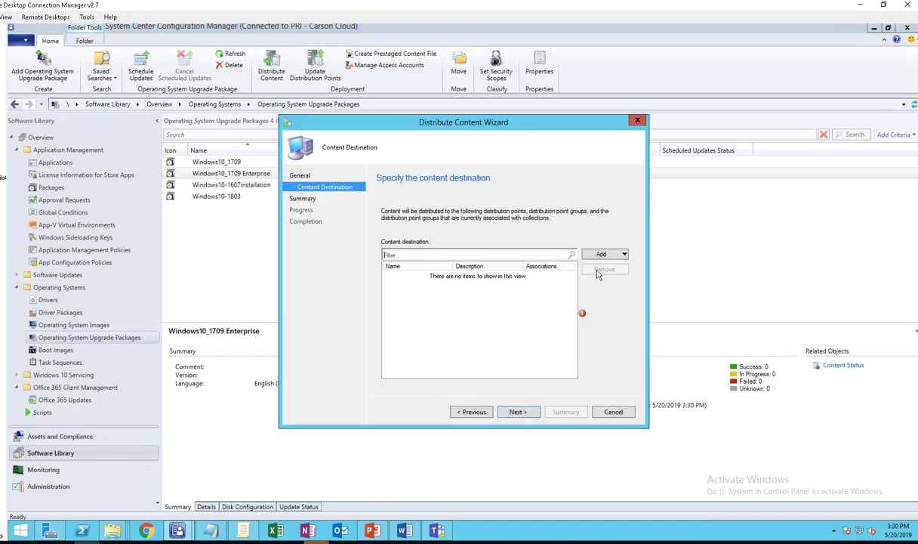
- Add distribution point CARSONSCCM.CARSONCLOUD.LOCAL as destination and complete the distribution
click(602, 255)
click(608, 278)
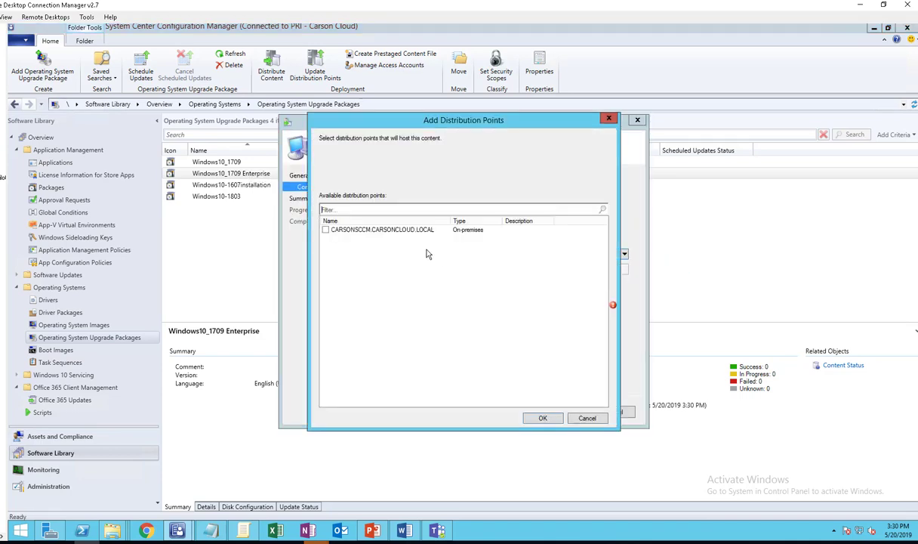
click(325, 230)
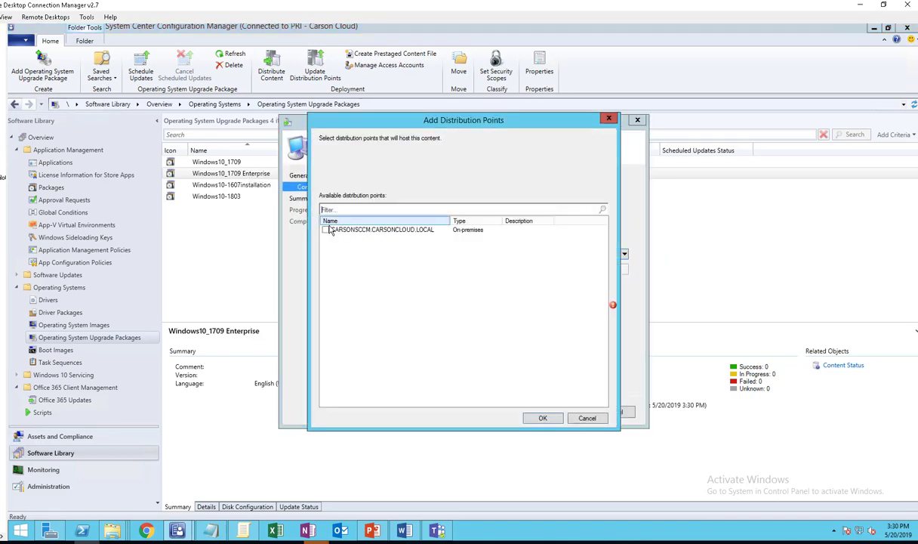
click(541, 419)
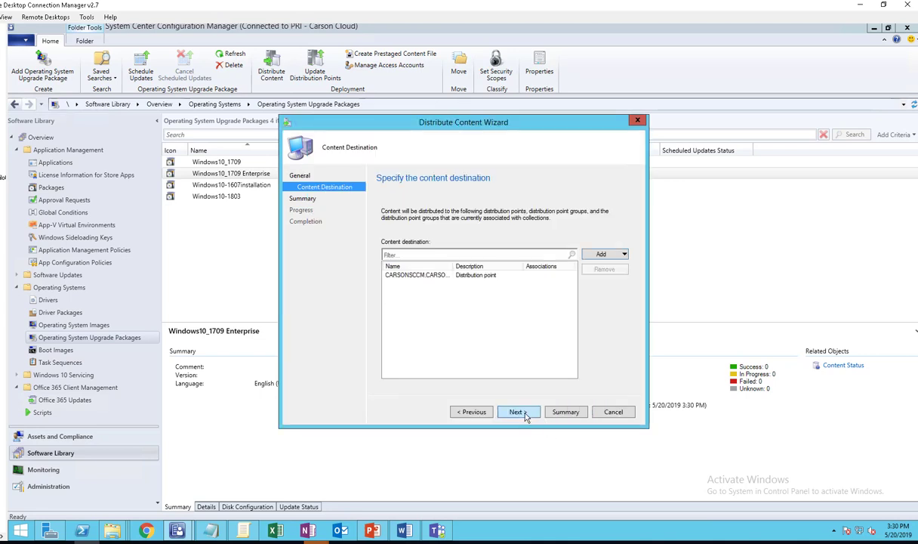
click(525, 414)
click(520, 413)
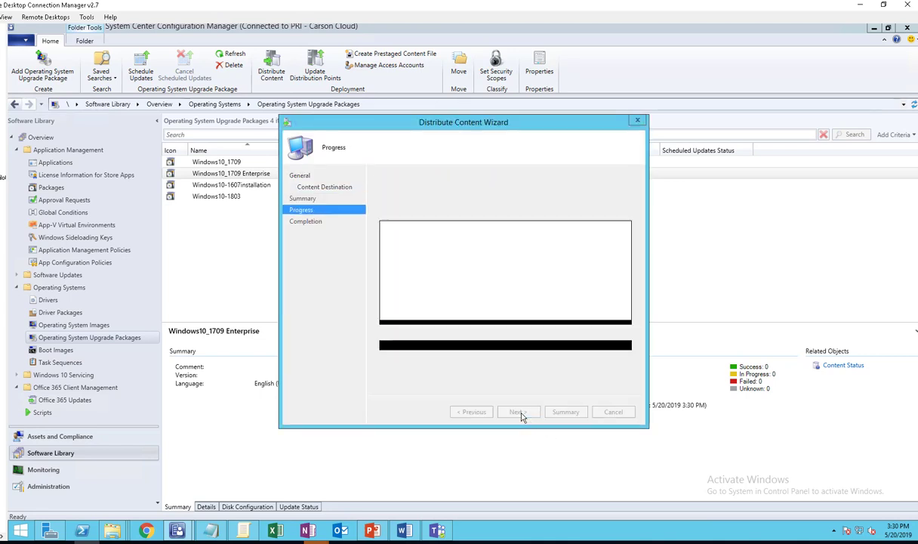
click(583, 395)
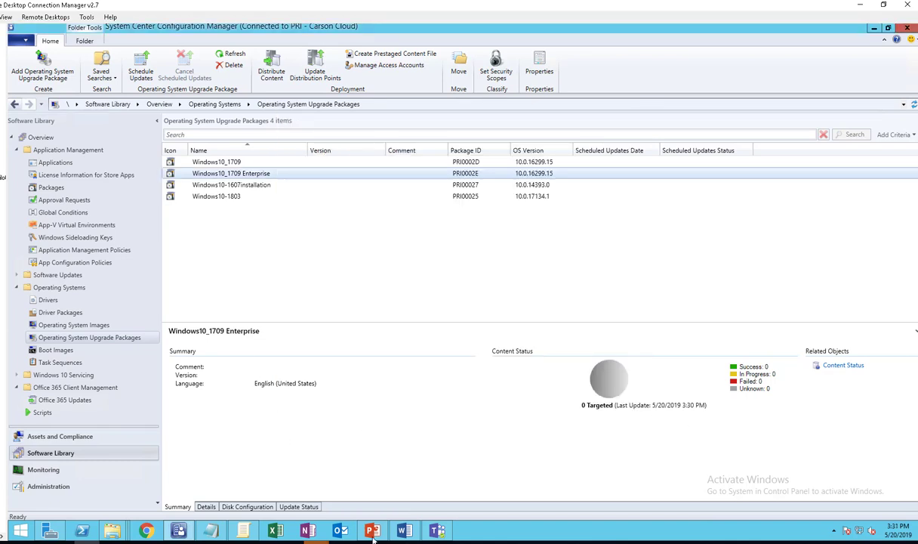
right_click(259, 174)
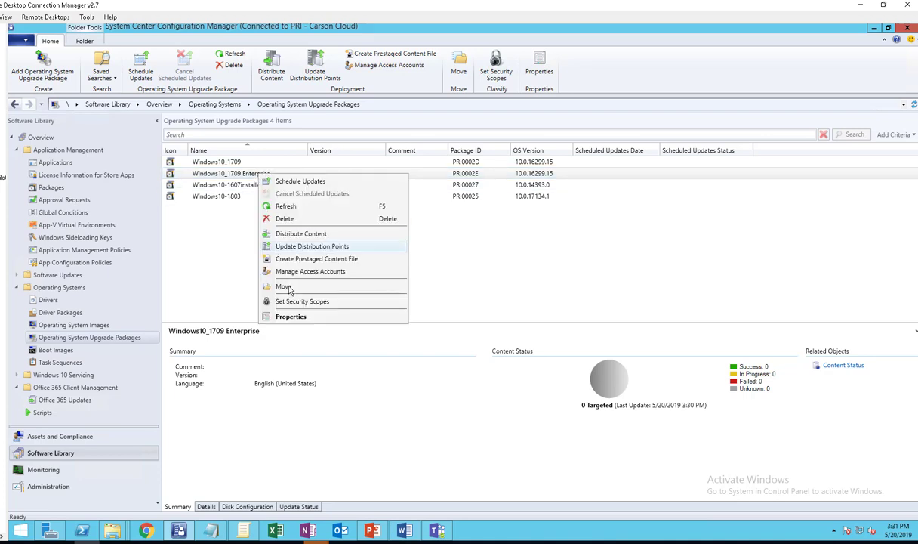
click(291, 317)
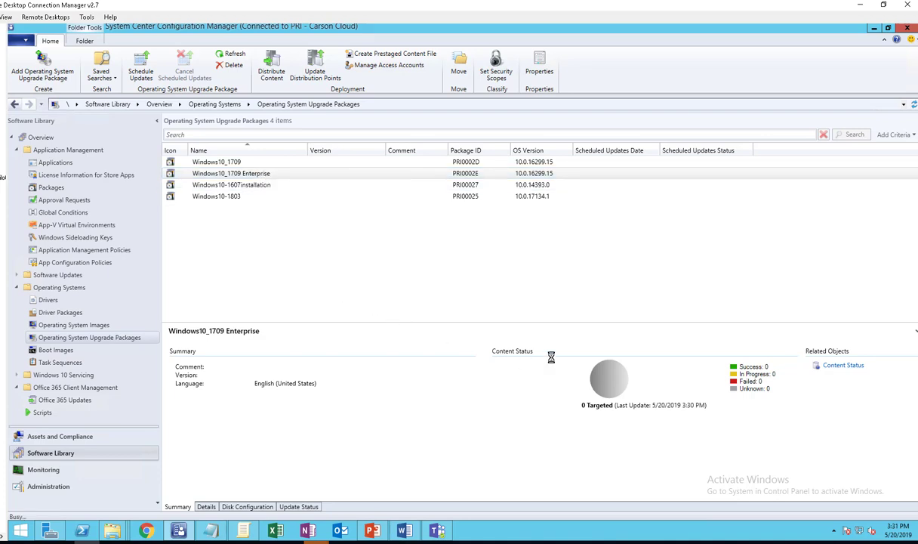
click(359, 149)
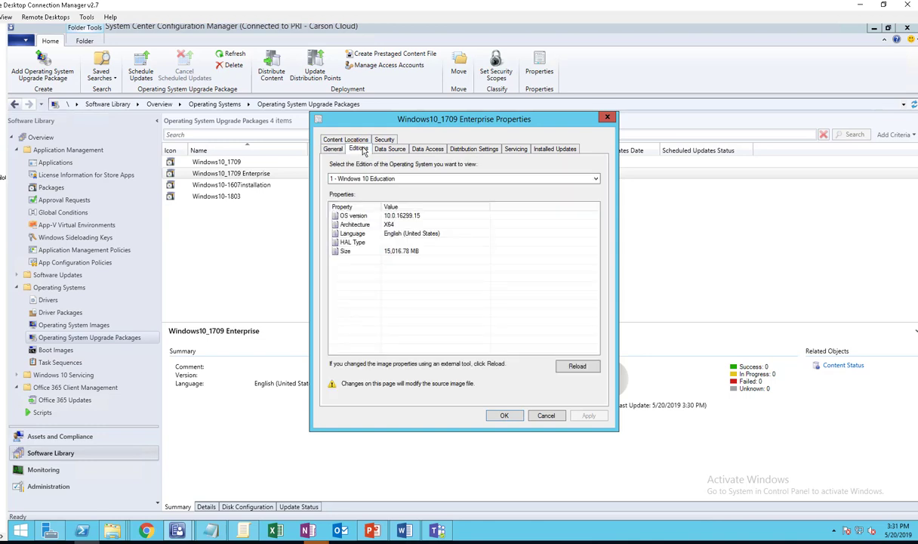
click(385, 150)
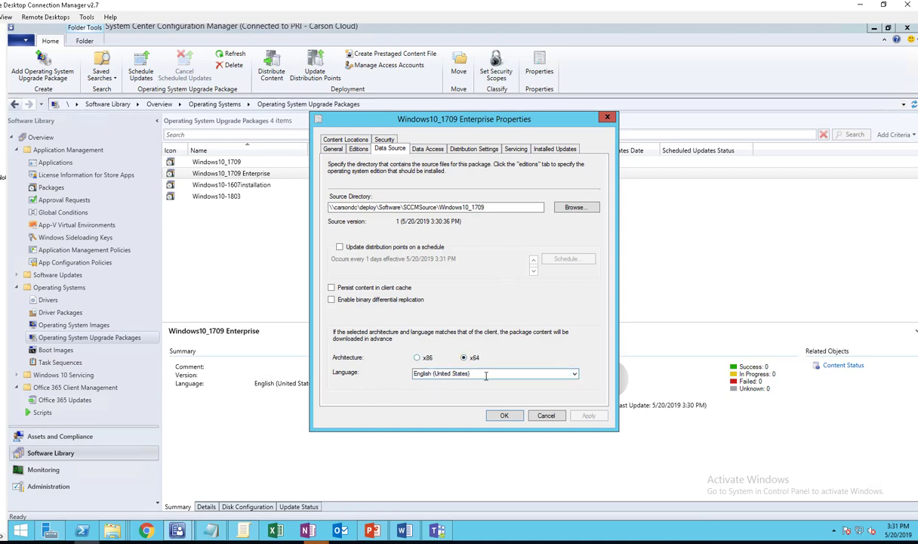
click(415, 147)
click(463, 150)
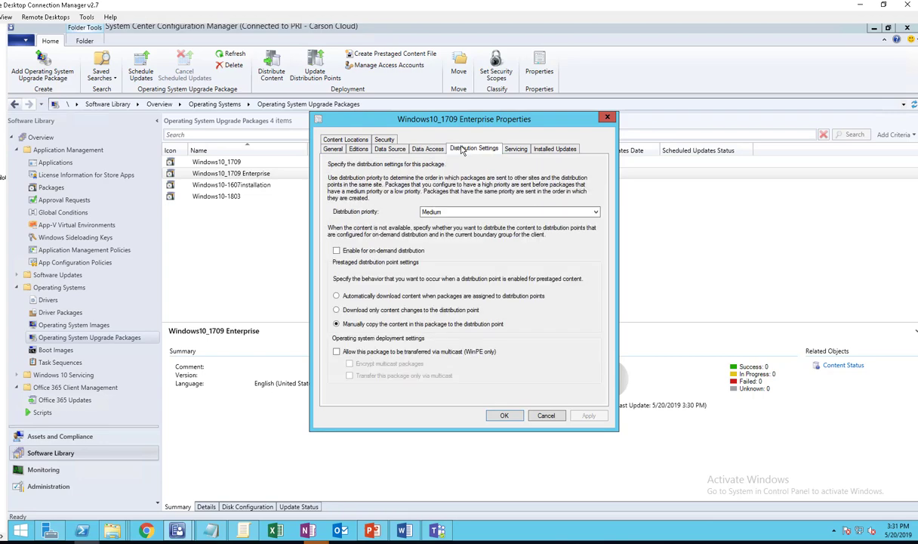
click(514, 149)
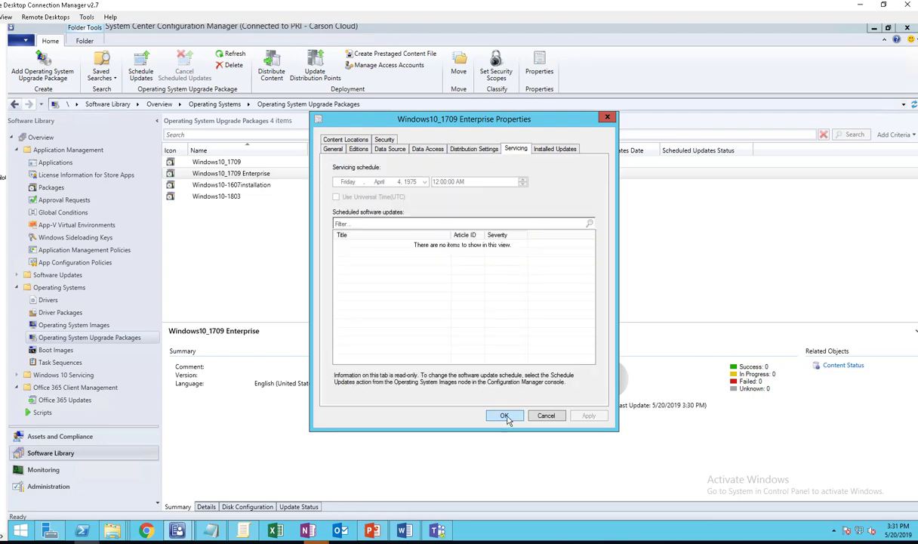
click(504, 415)
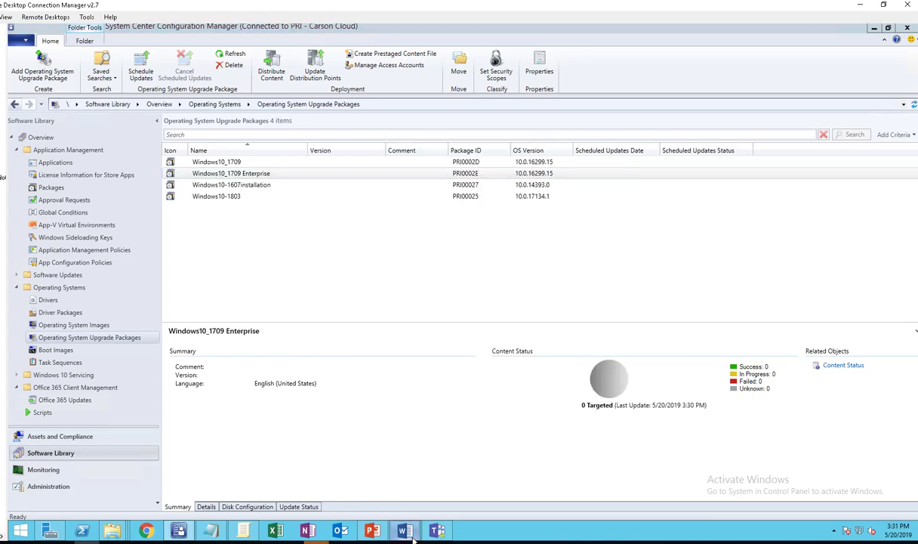
click(404, 530)
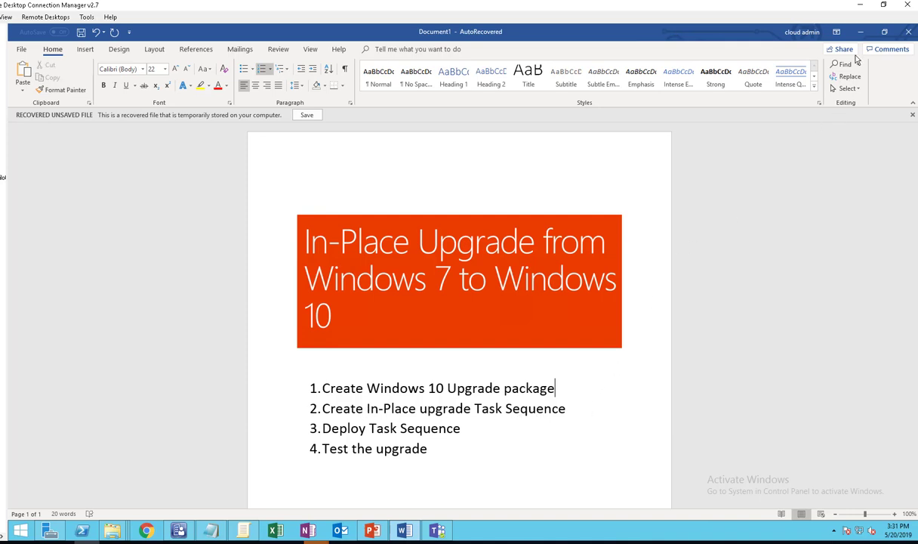
click(861, 32)
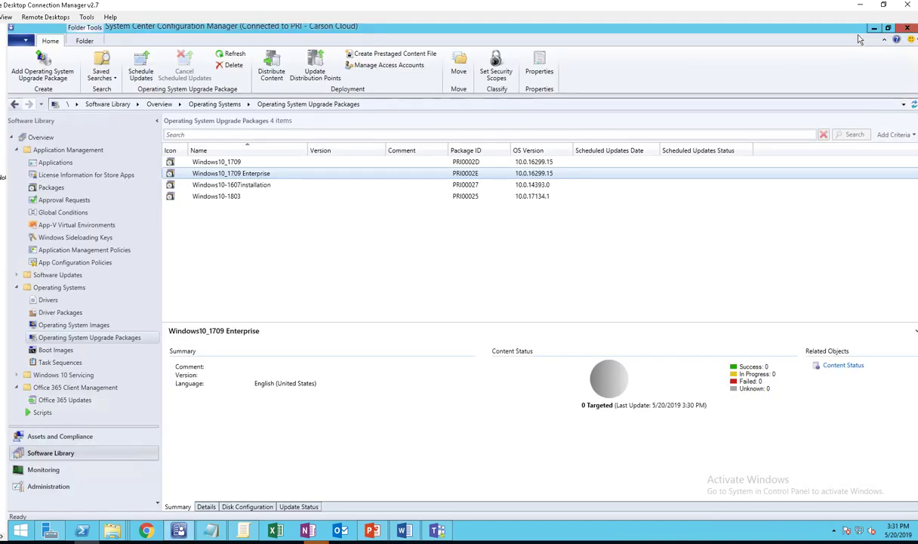
- Start a new task sequence of type 'Upgrade an operating system from an upgrade package'
click(72, 363)
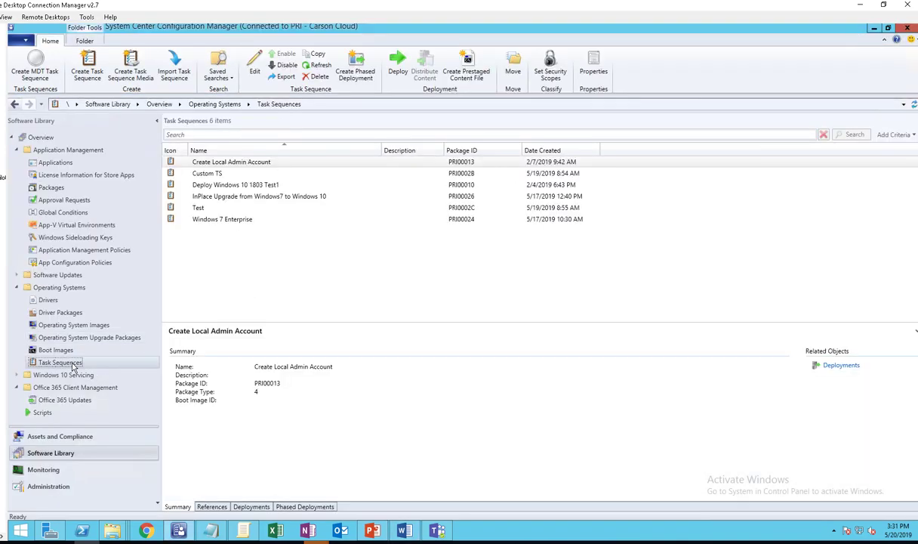
right_click(73, 367)
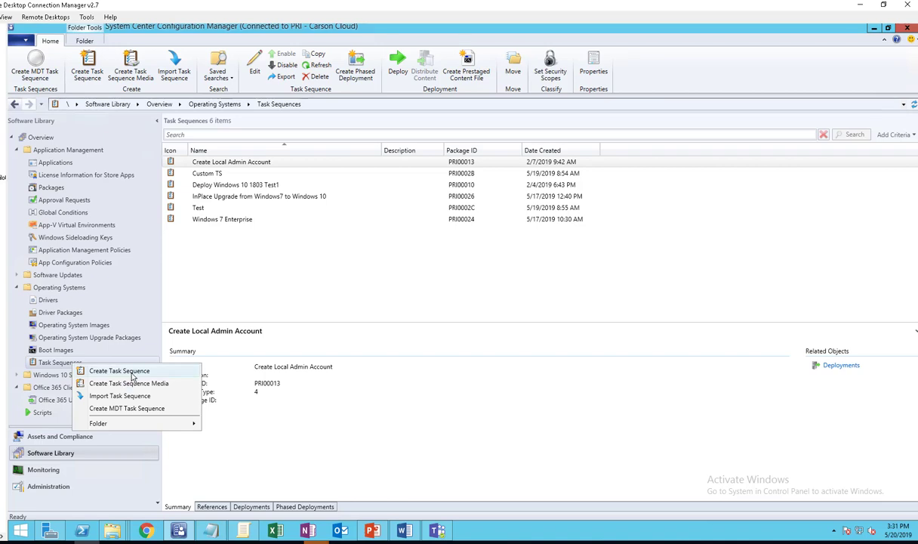
click(119, 371)
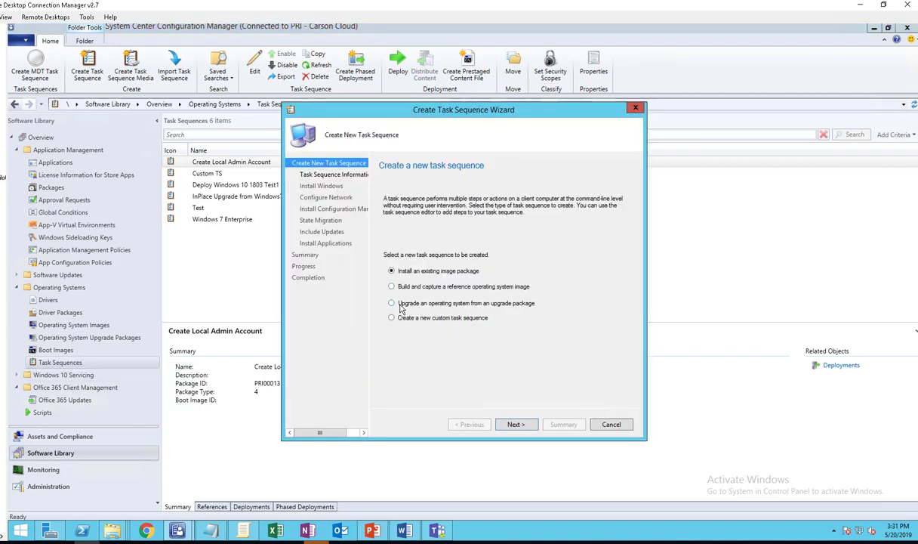
click(410, 305)
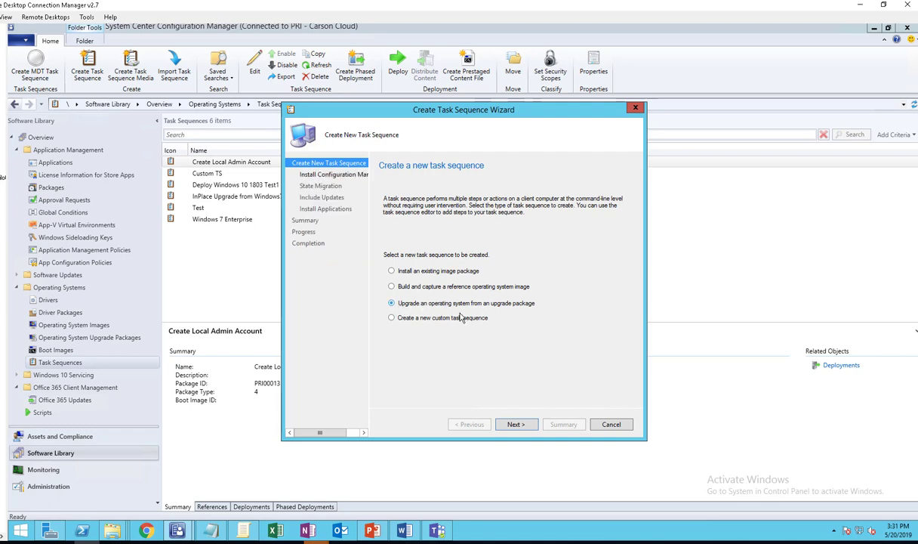
- Name the task sequence 'In-Place Upgrade from Win7 to Win10 Youtube Demo' and continue
click(515, 424)
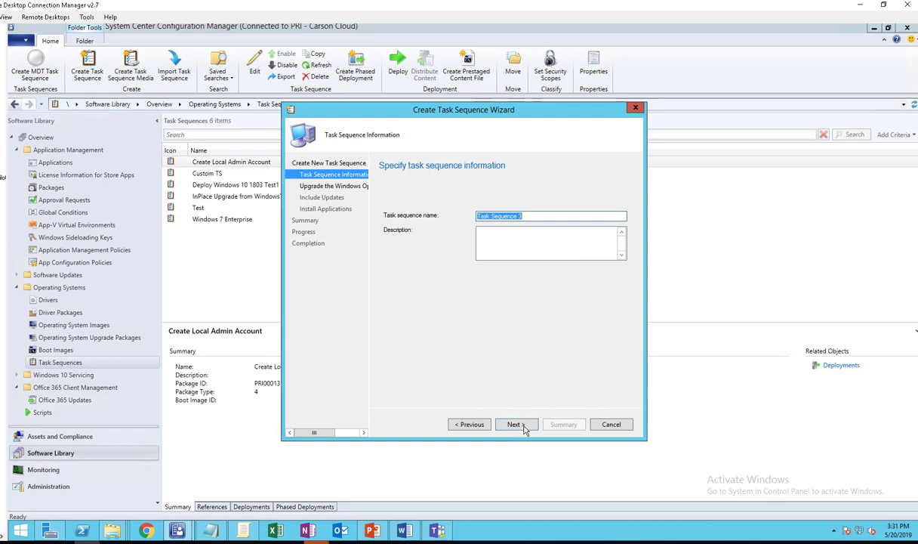
text(In-Pa)
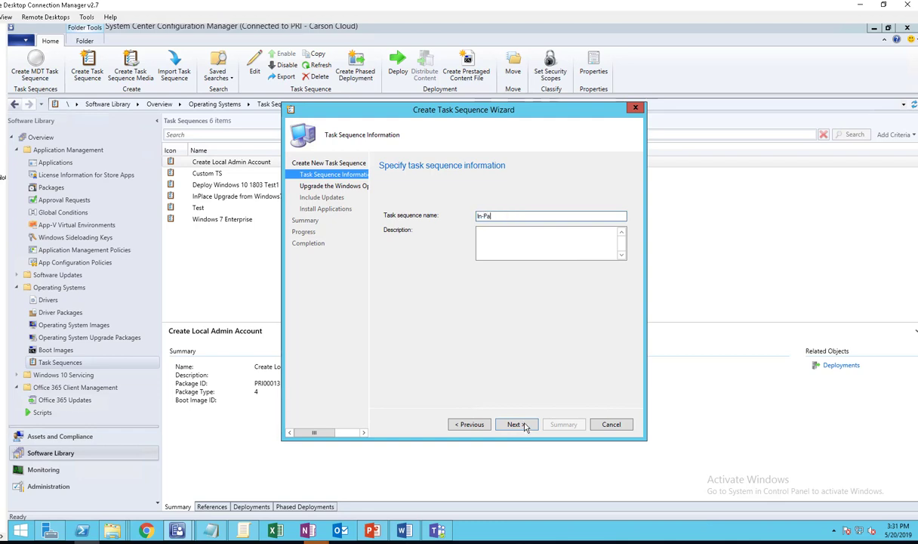
text(ace Upgr)
key(BackSpace)
key(BackSpace)
text(ade from Win7 to Win10 Youtube Demo)
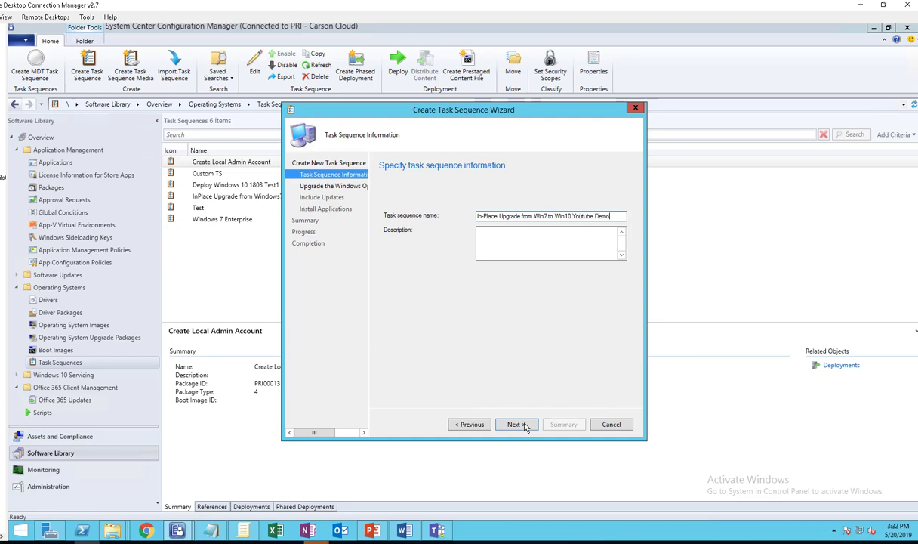
click(549, 240)
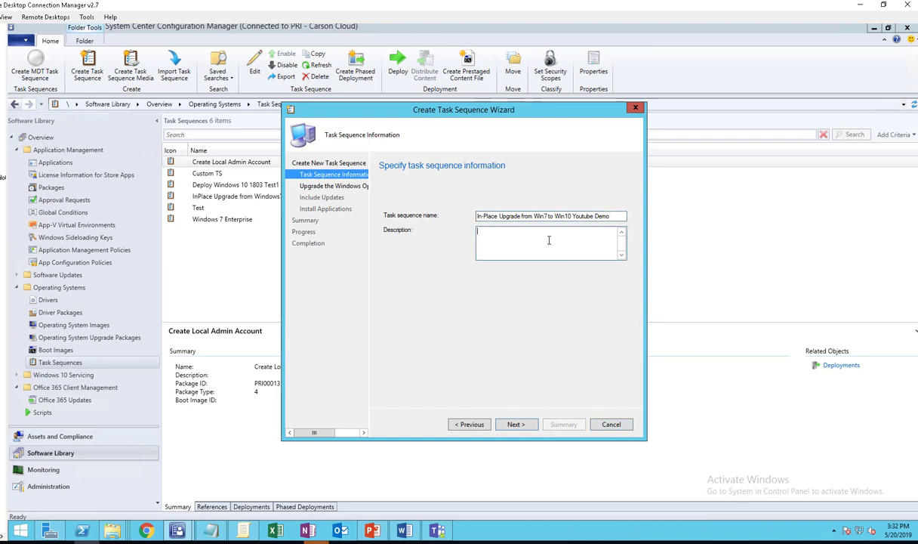
click(516, 423)
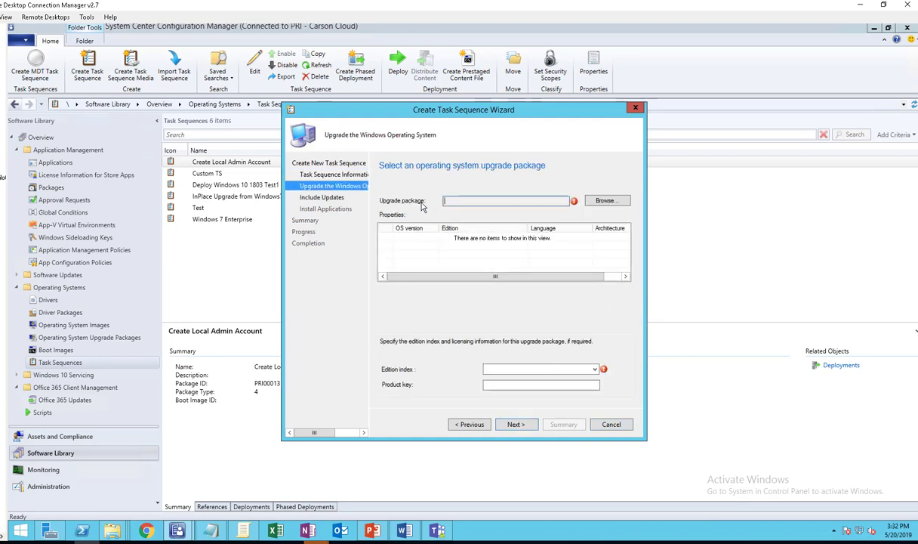
- Select the Windows10_1709 Enterprise en-US upgrade package for the task sequence
click(601, 201)
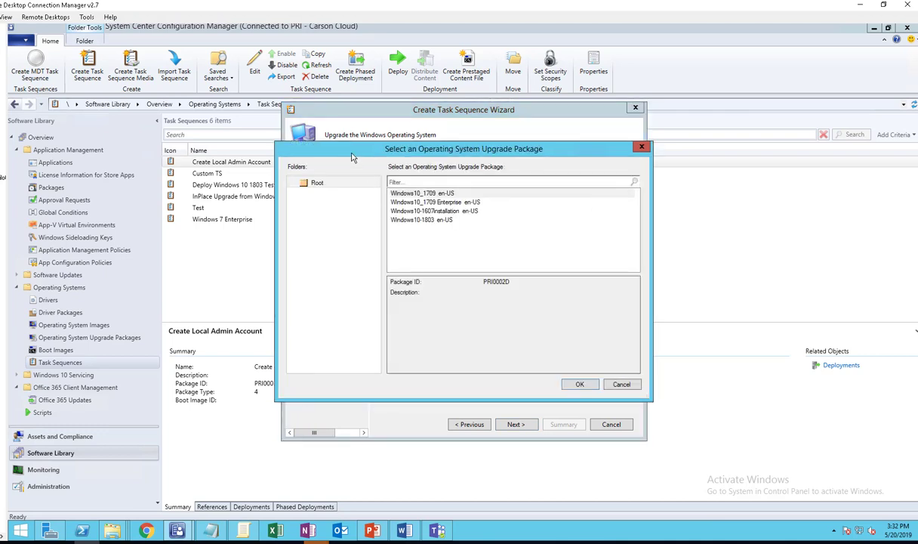
drag(337, 149, 357, 168)
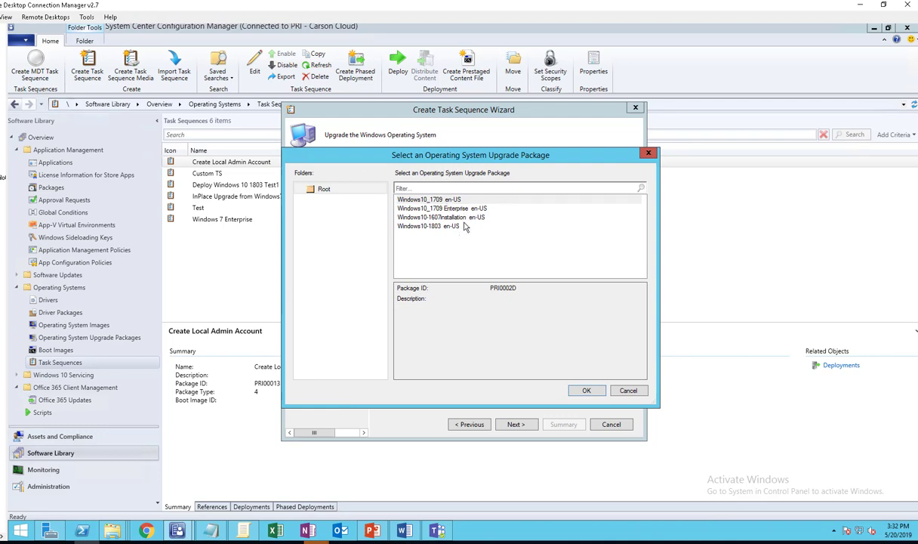
click(468, 211)
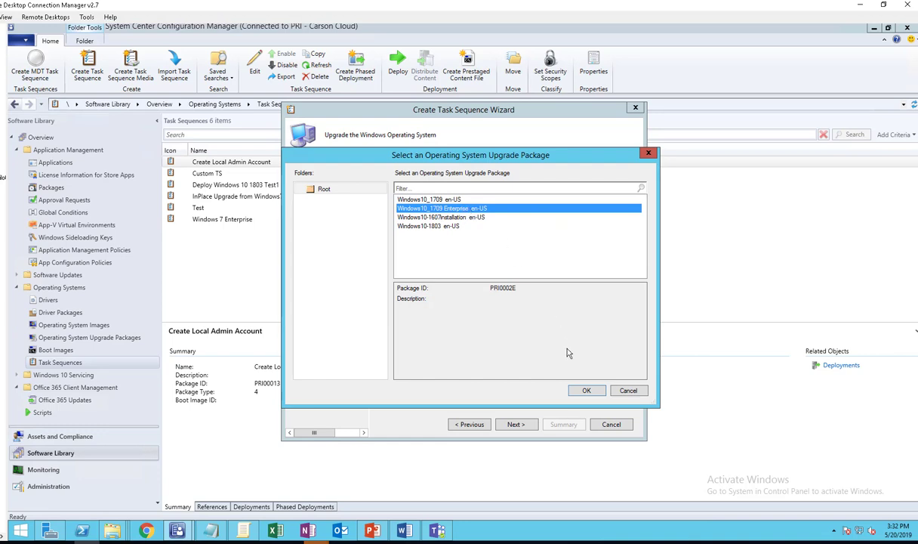
click(586, 390)
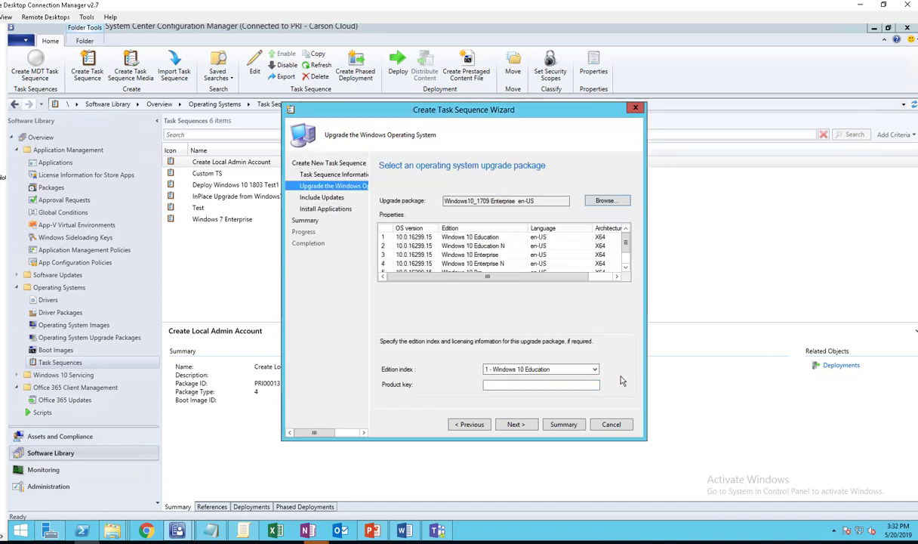
- Set the edition index to 3 - Windows 10 Enterprise
drag(544, 107, 591, 58)
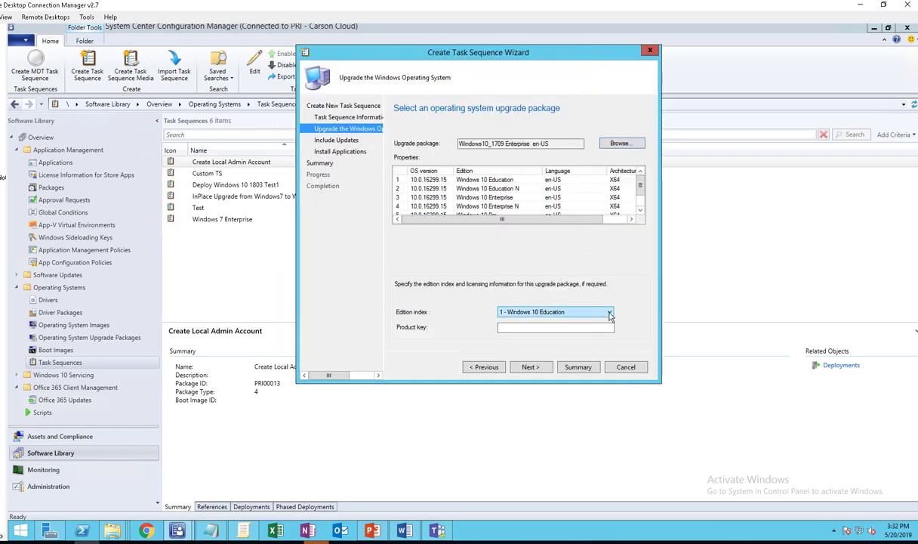
click(608, 313)
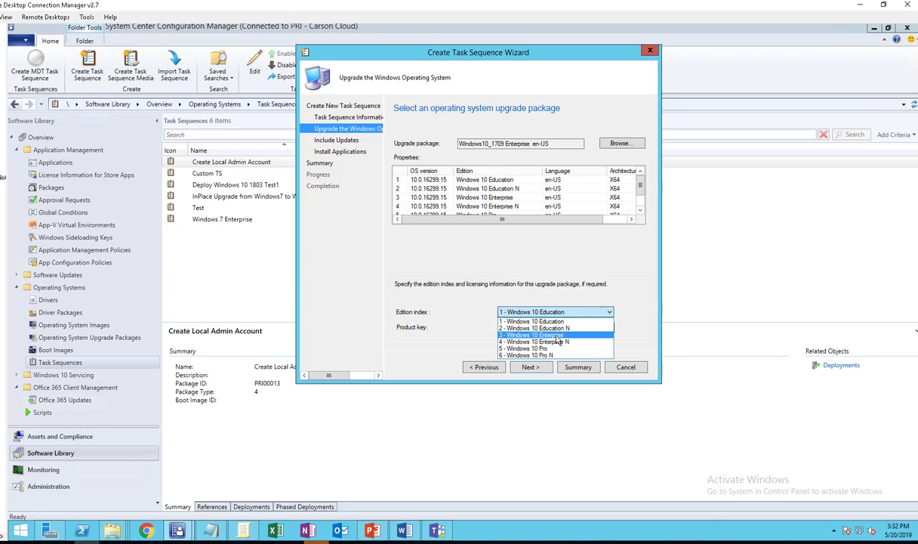
click(557, 335)
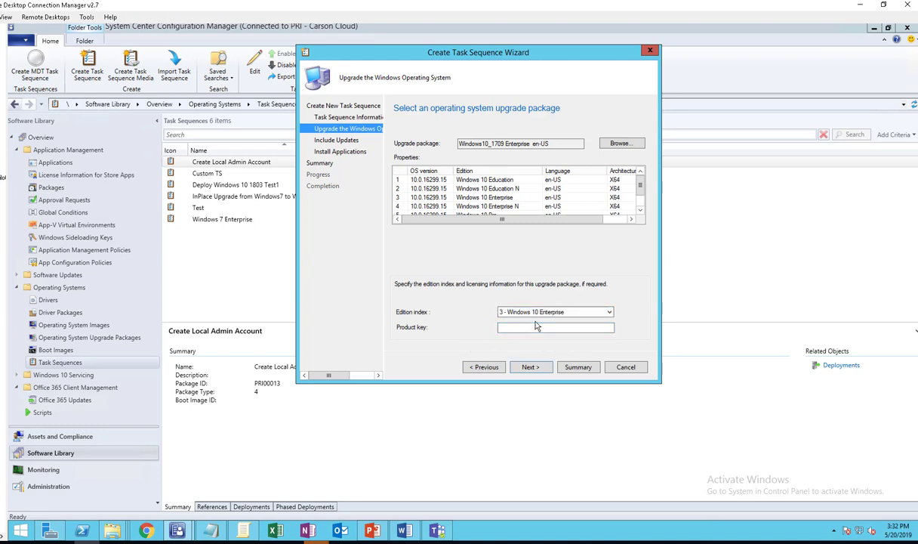
key(Tab)
- Finish the task sequence wizard without updates or applications, then minimize the Word outline
click(539, 370)
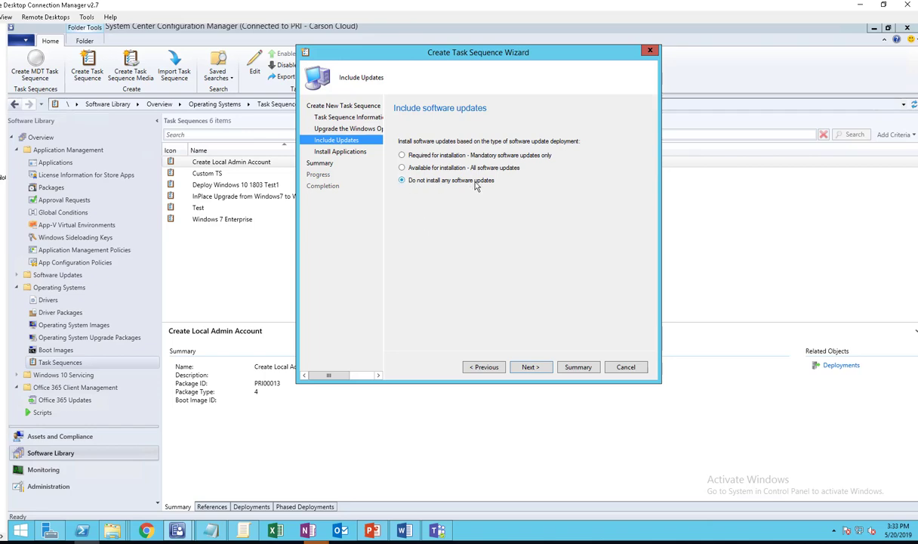
click(530, 367)
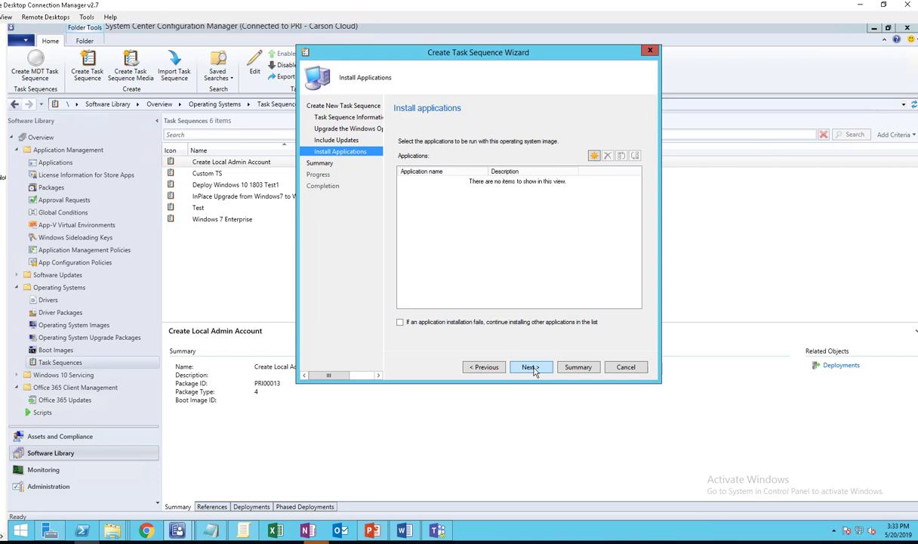
click(531, 367)
click(531, 368)
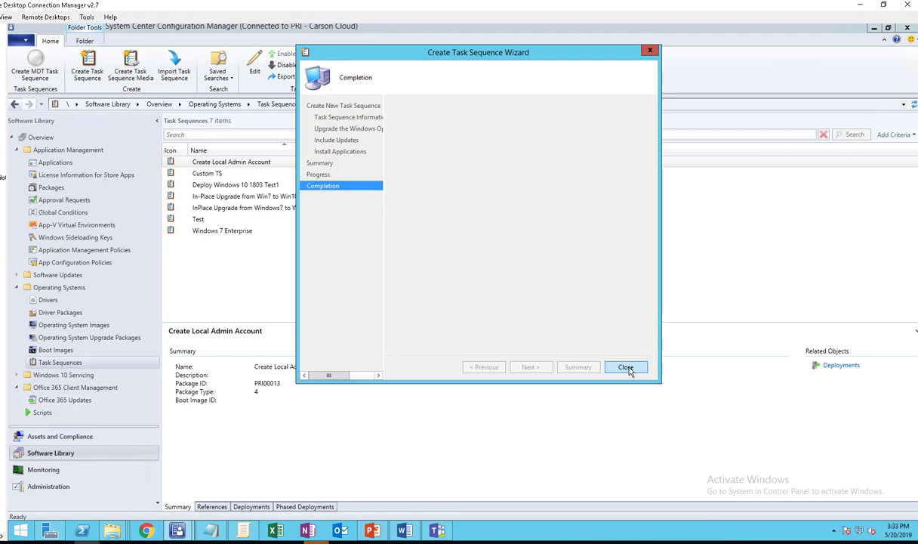
click(626, 368)
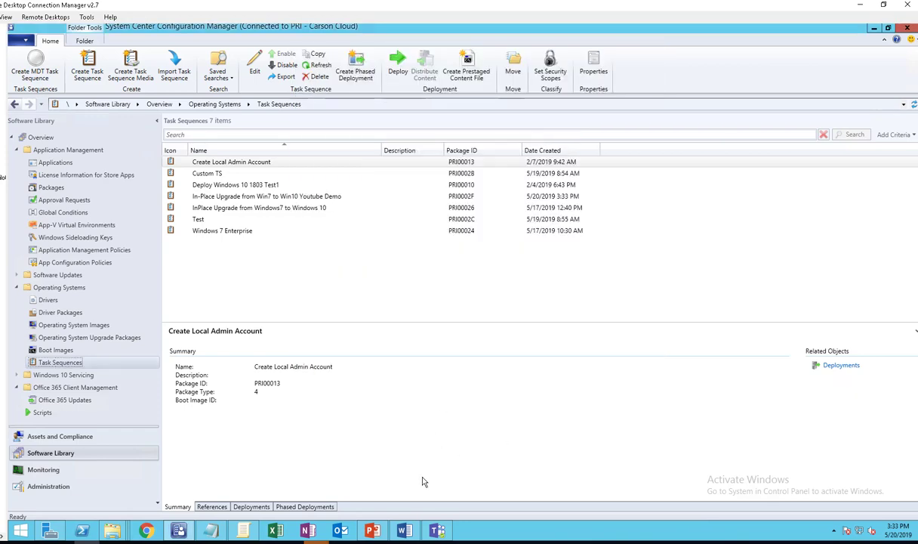
click(404, 531)
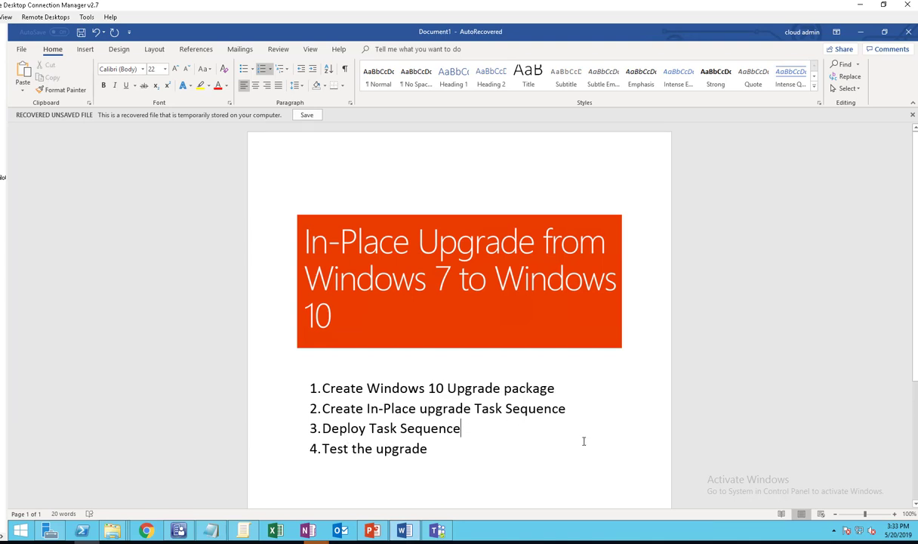
click(861, 31)
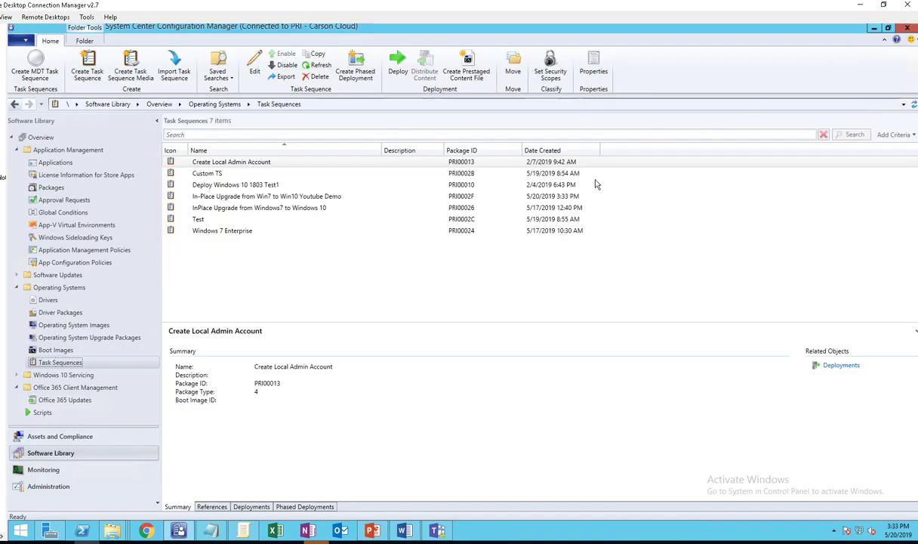
- Deploy the new task sequence to the All Clients collection, dismissing the high-risk warning
click(284, 198)
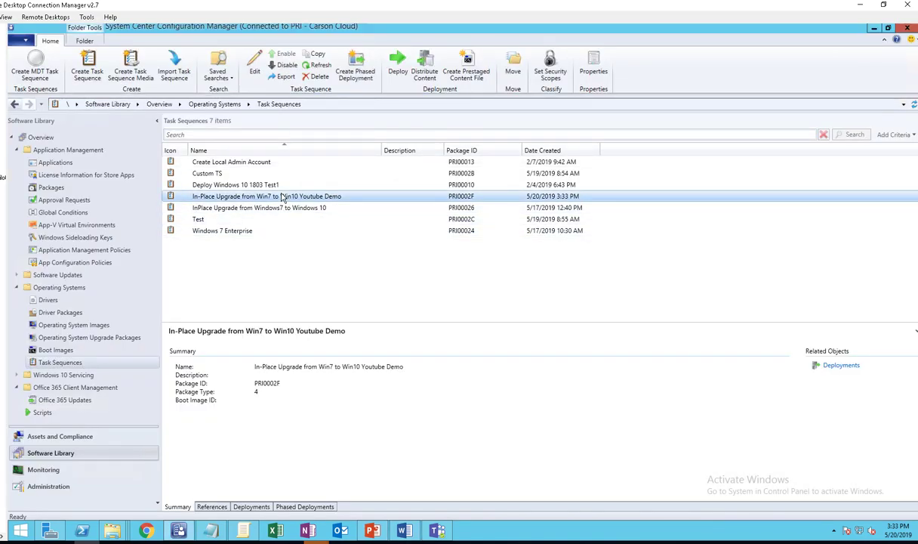
right_click(283, 197)
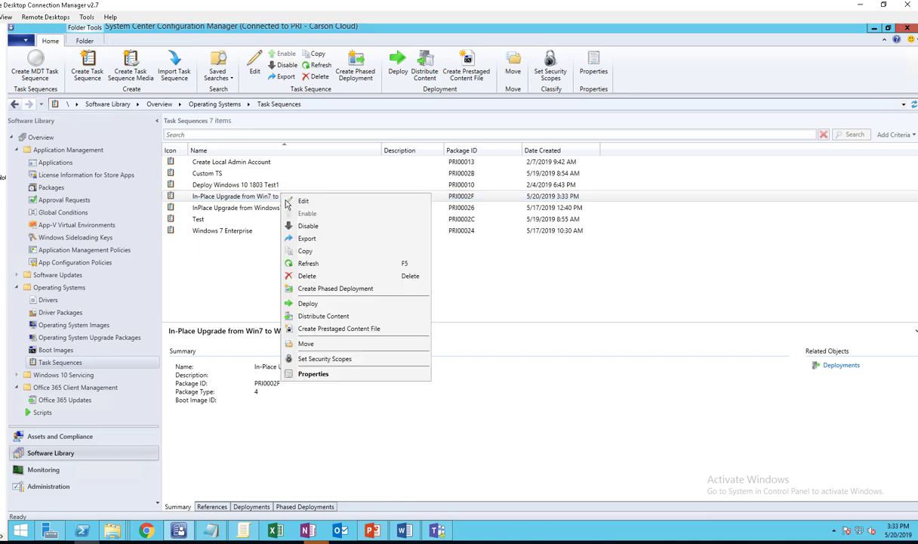
click(308, 303)
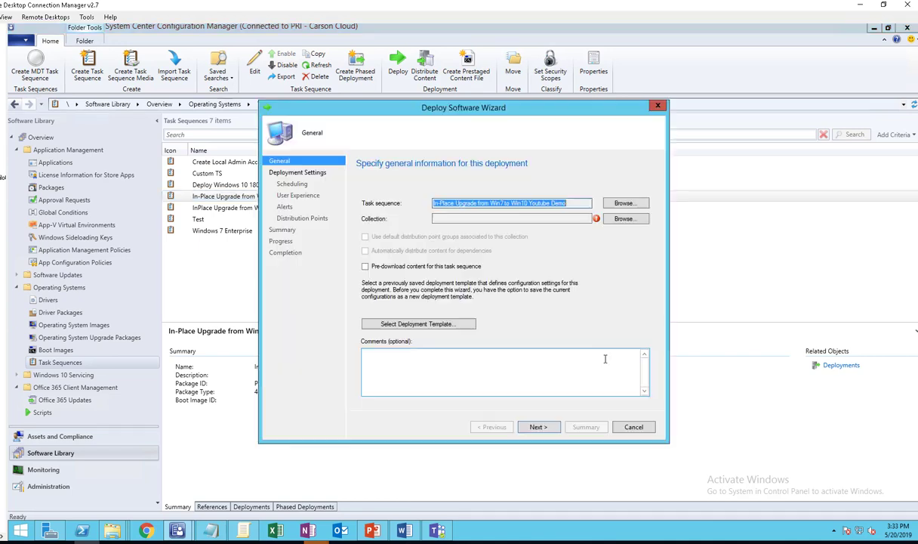
click(624, 219)
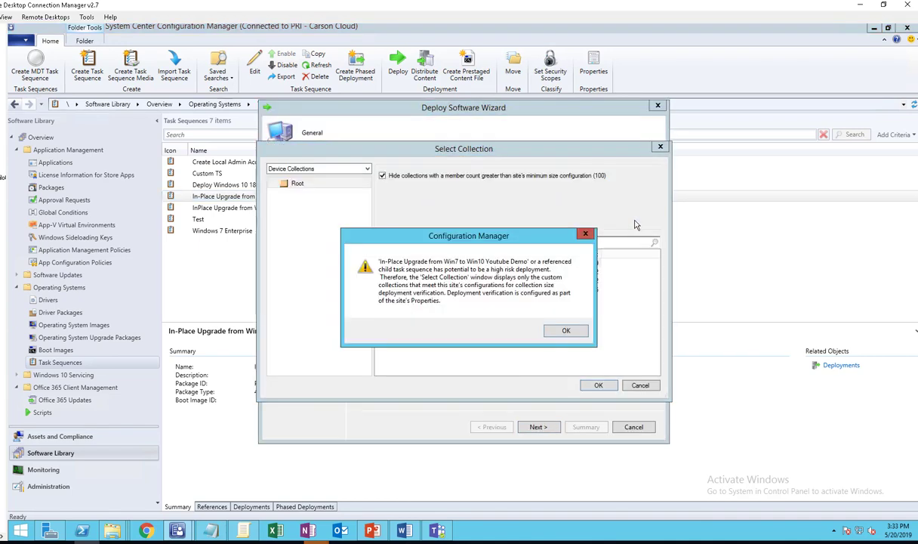
click(568, 330)
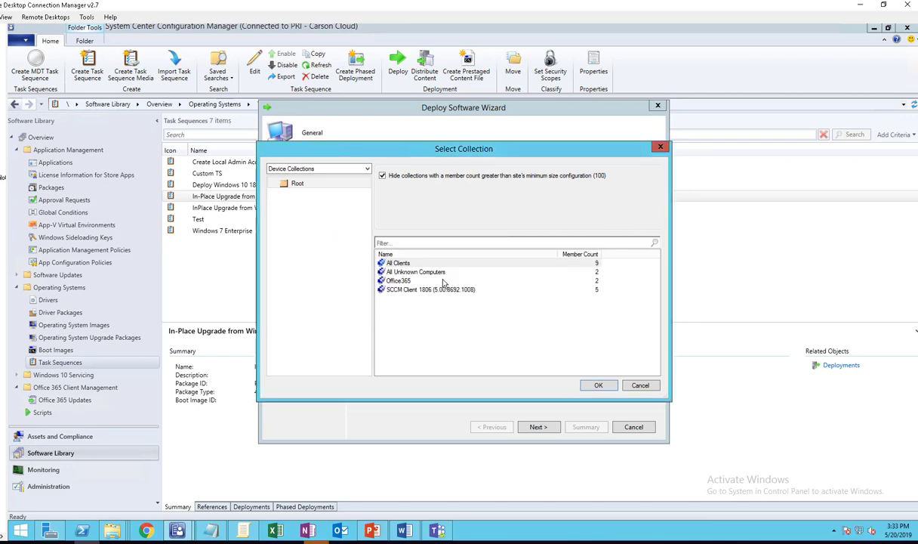
click(411, 265)
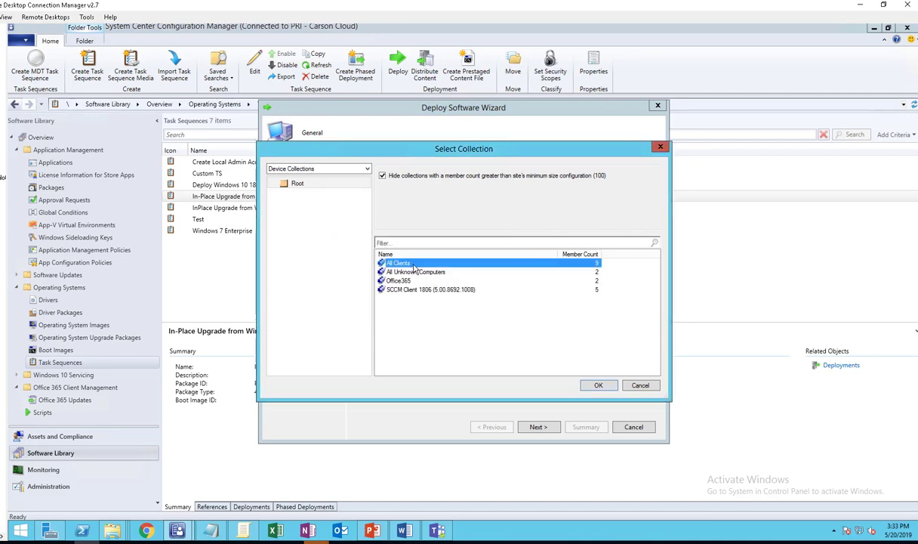
click(598, 385)
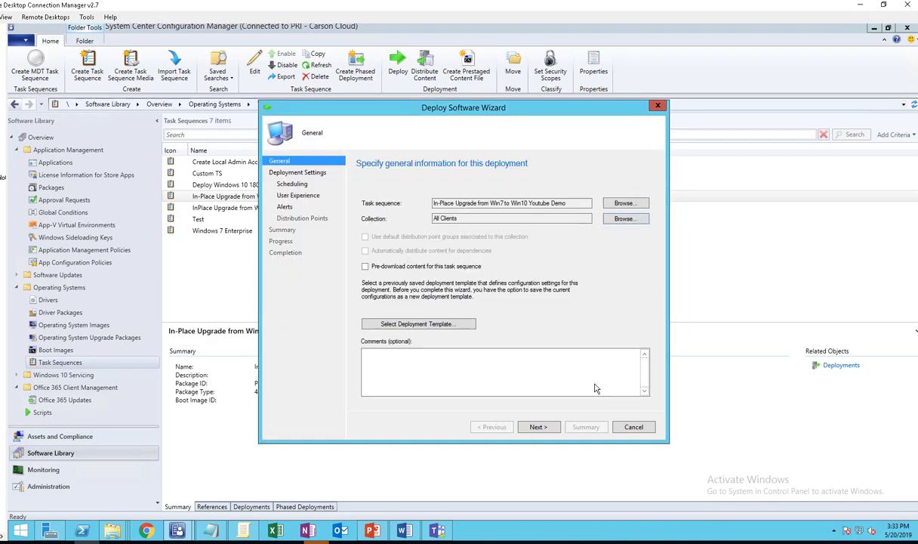
click(538, 427)
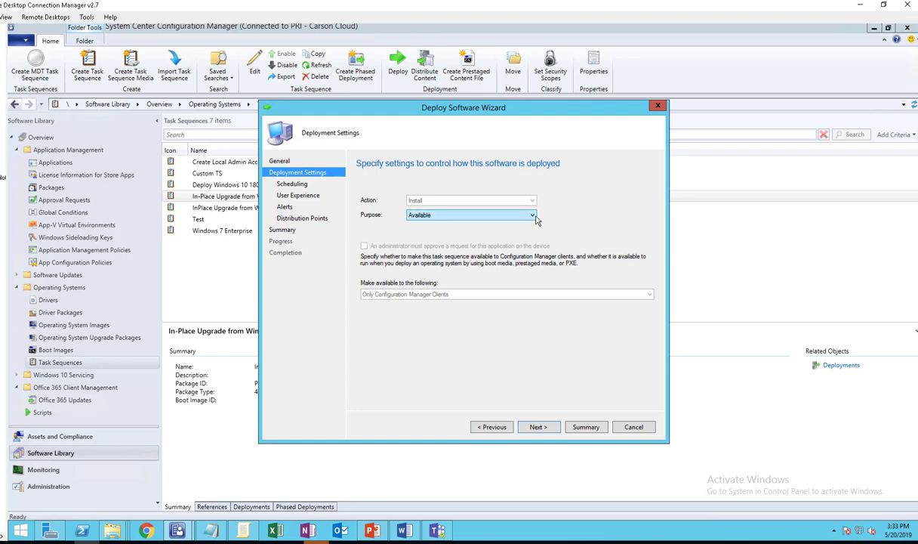
- Keep the deployment purpose as Available and accept remaining defaults to complete the deployment
click(533, 216)
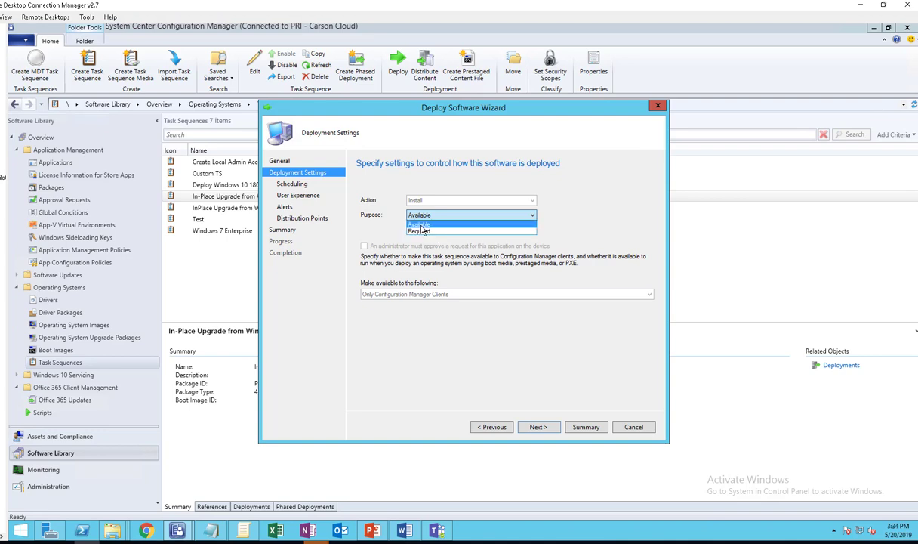
click(420, 226)
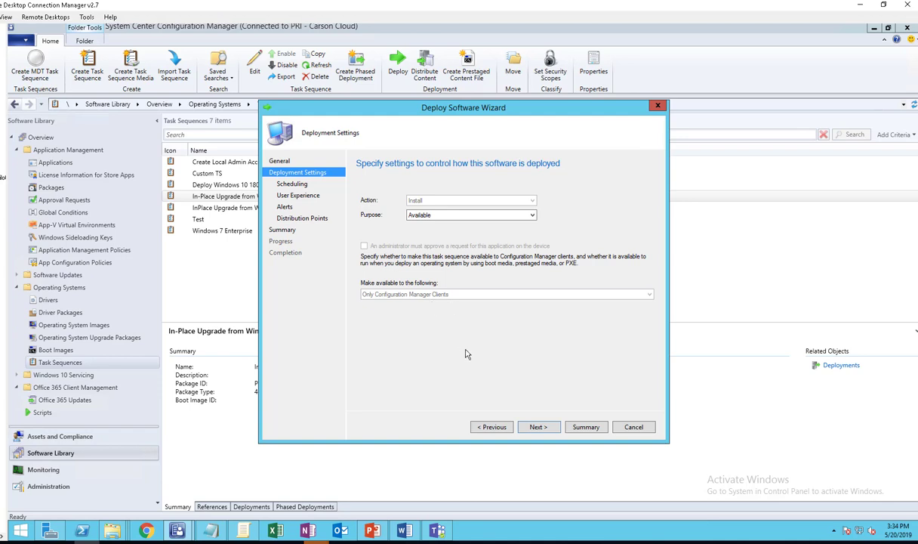
click(535, 427)
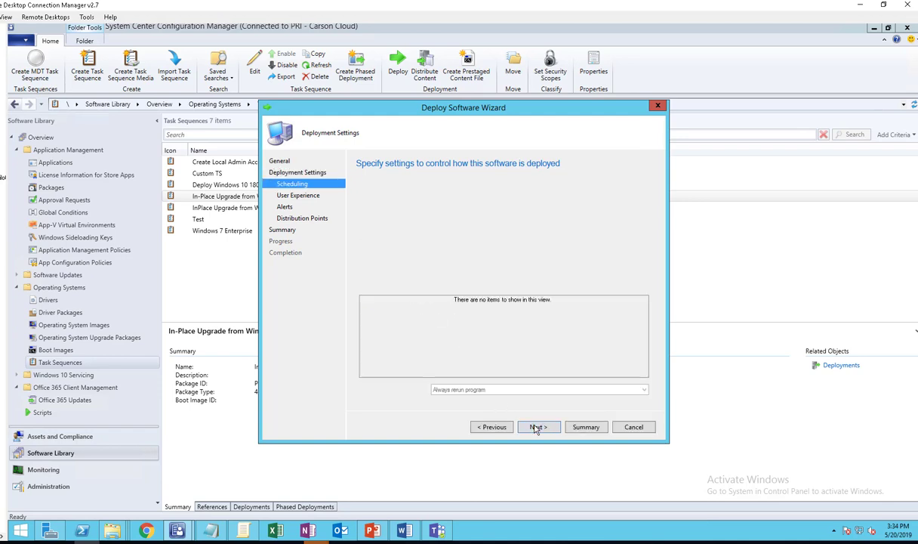
click(541, 428)
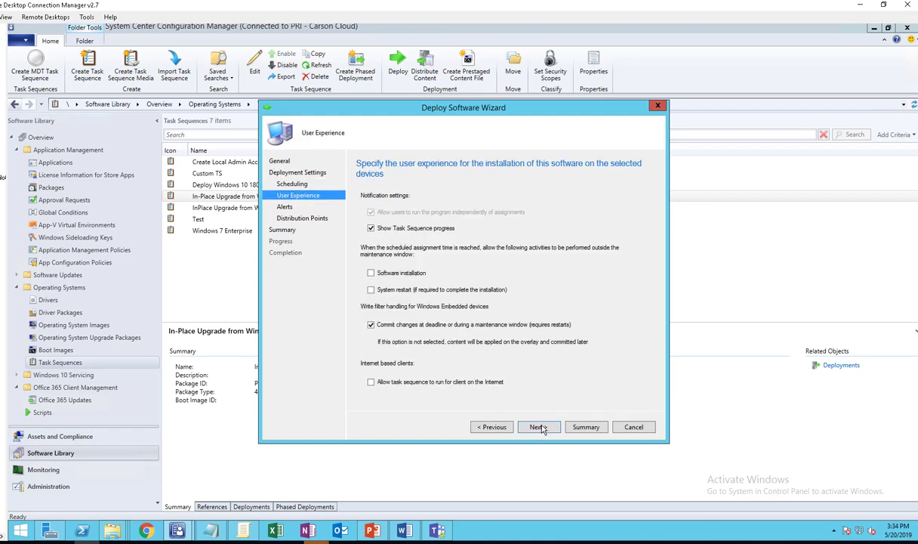
click(541, 428)
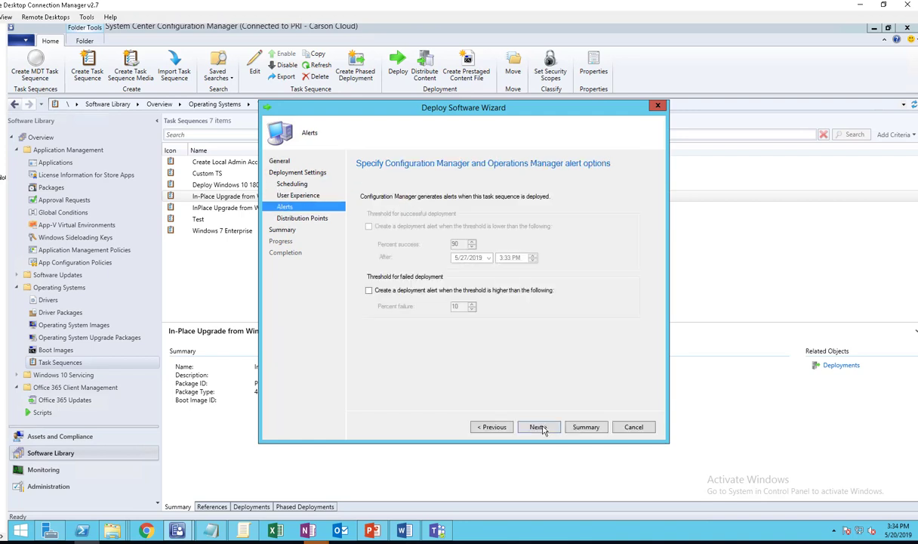
click(541, 428)
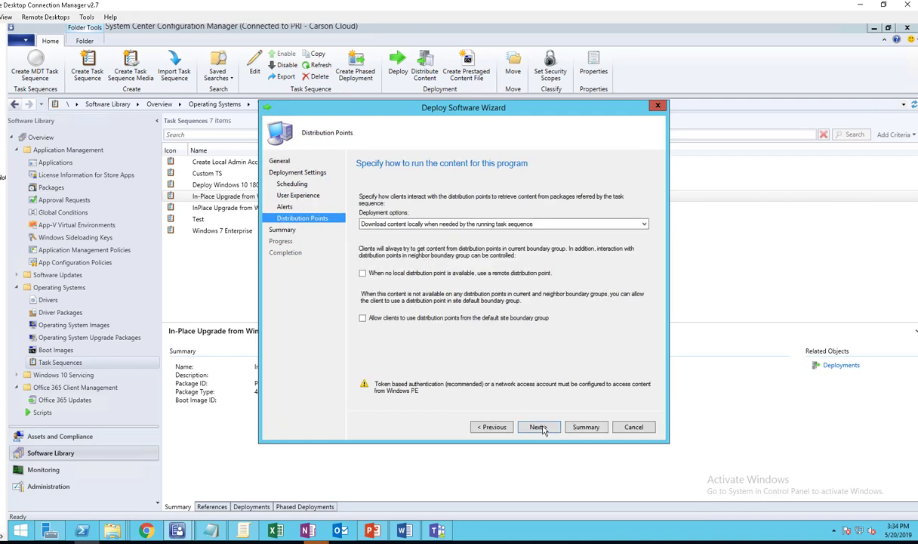
click(540, 428)
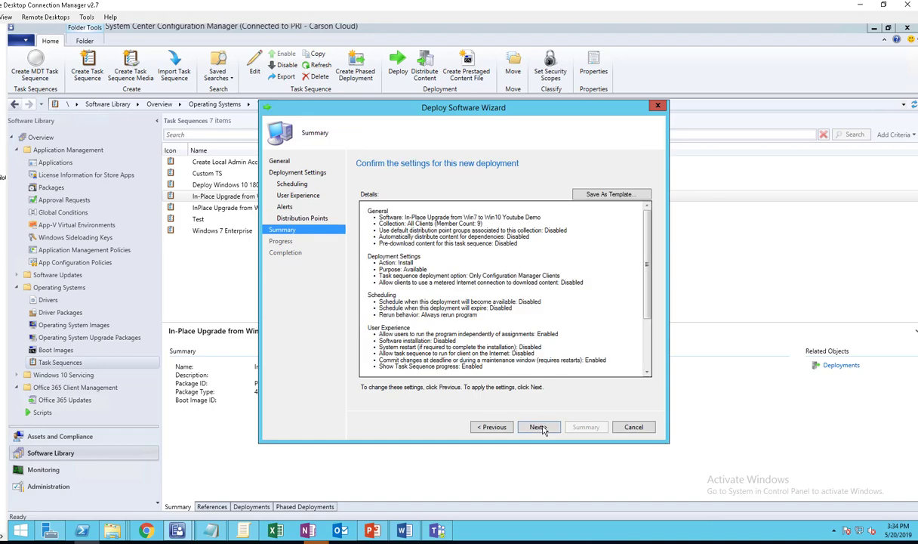
click(538, 427)
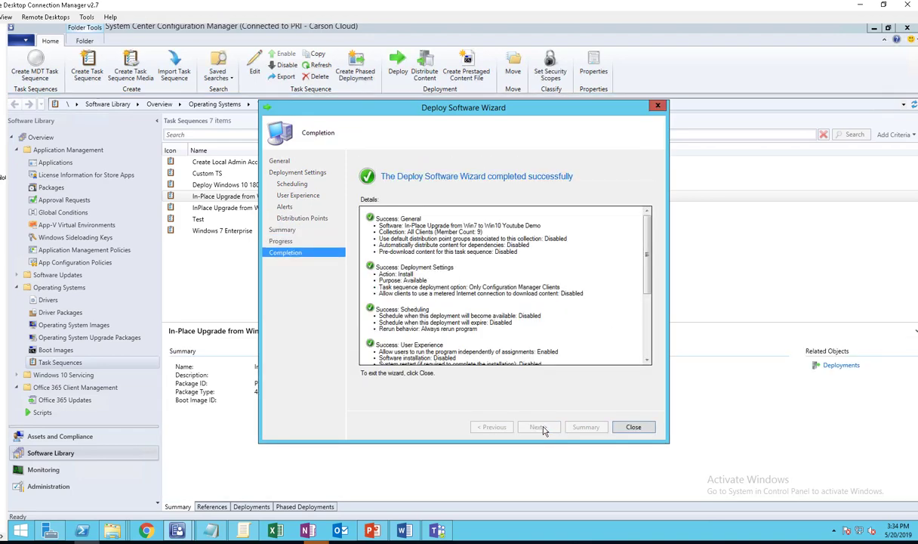
- Close the finished deployment wizard, review the Word upgrade checklist, then minimize Word
click(634, 427)
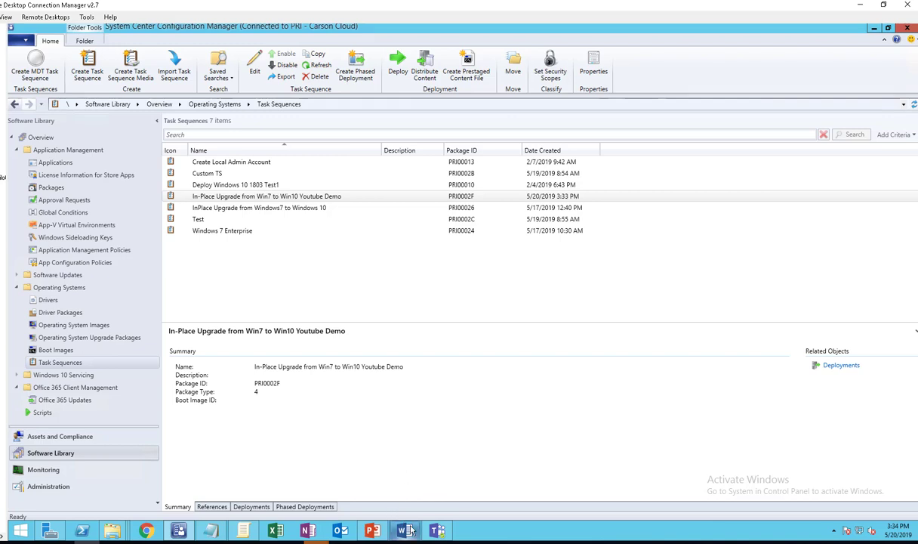
click(400, 438)
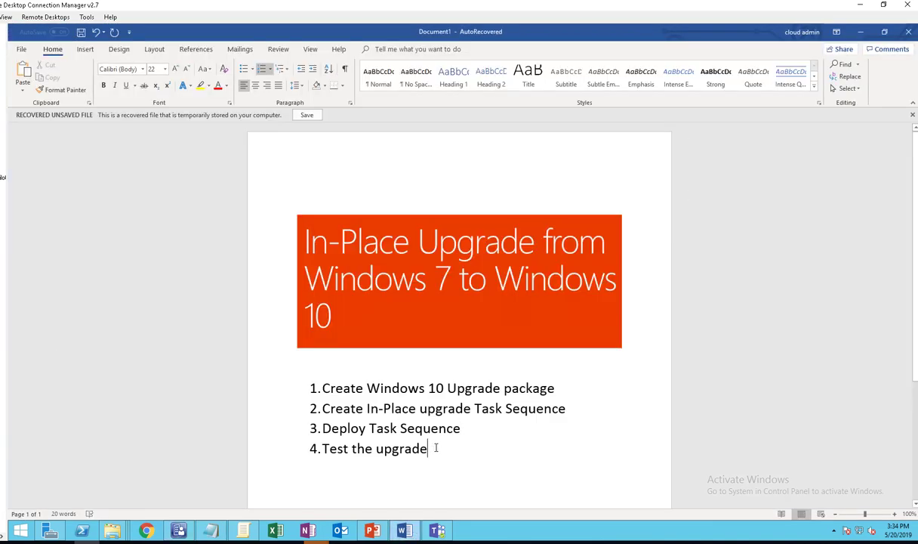
click(861, 32)
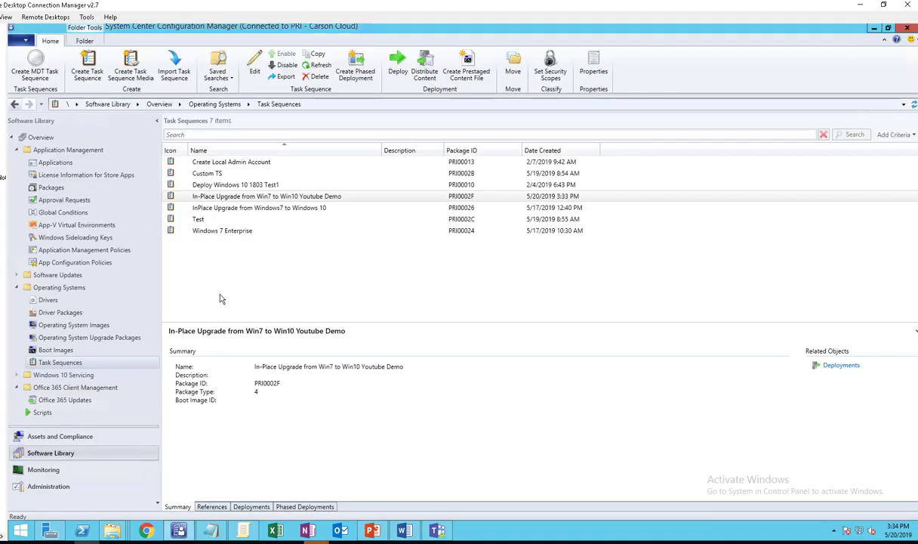
- Refresh the Windows10_1709 Enterprise upgrade package until its content status reads Success: 1
click(86, 340)
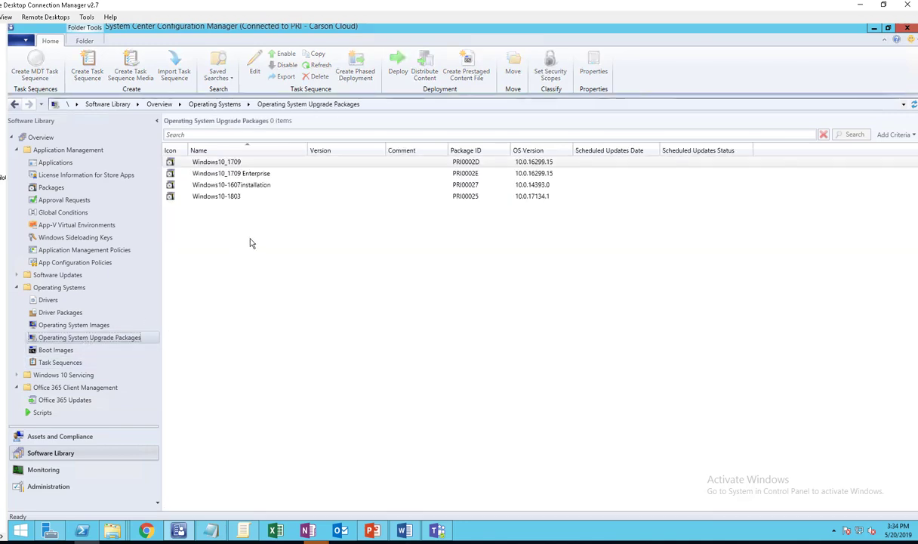
click(257, 174)
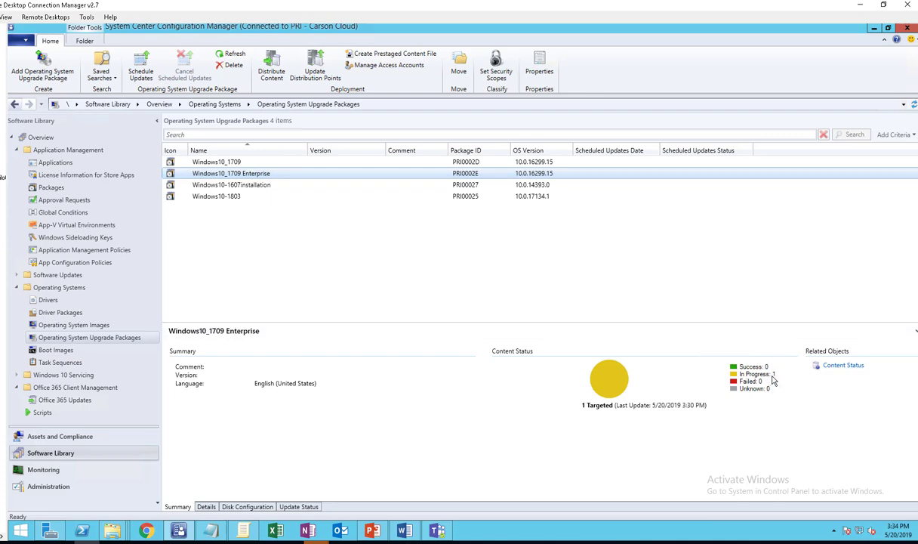
click(788, 380)
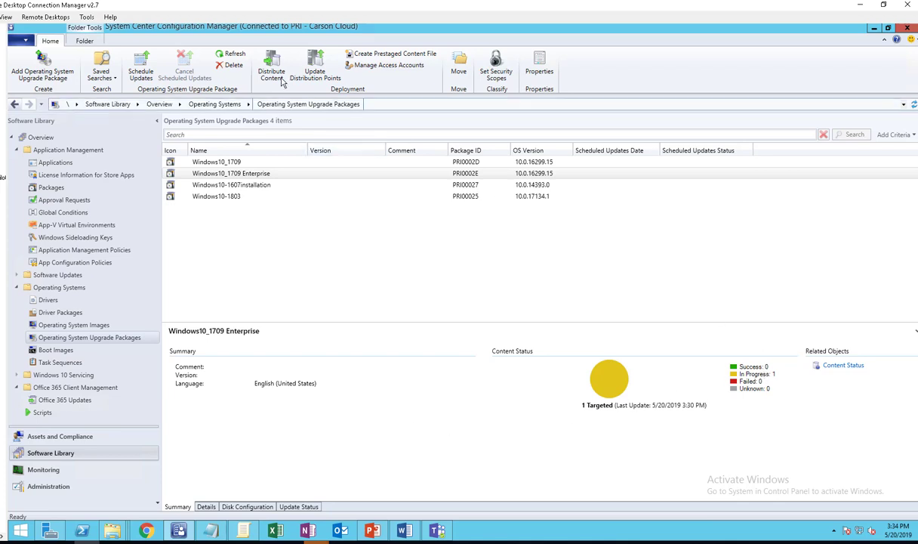
click(230, 54)
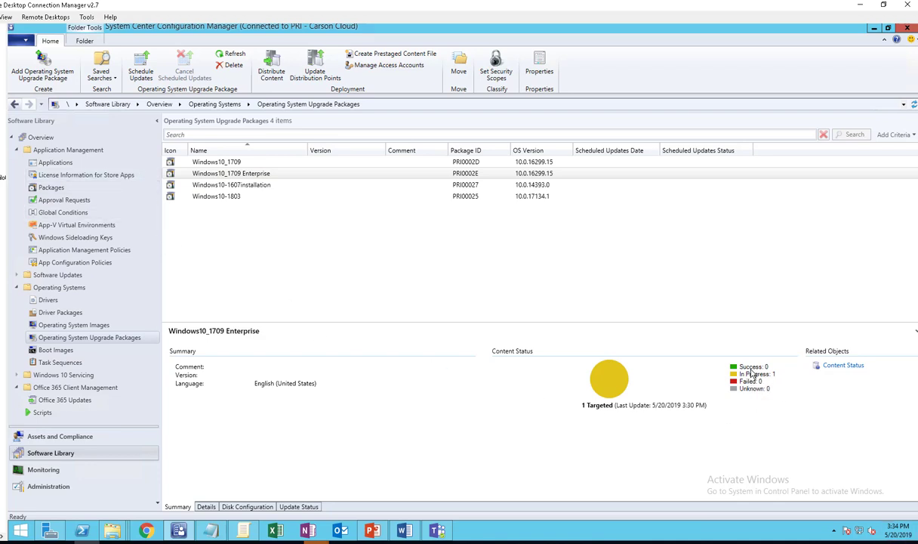
mouse_move(916, 540)
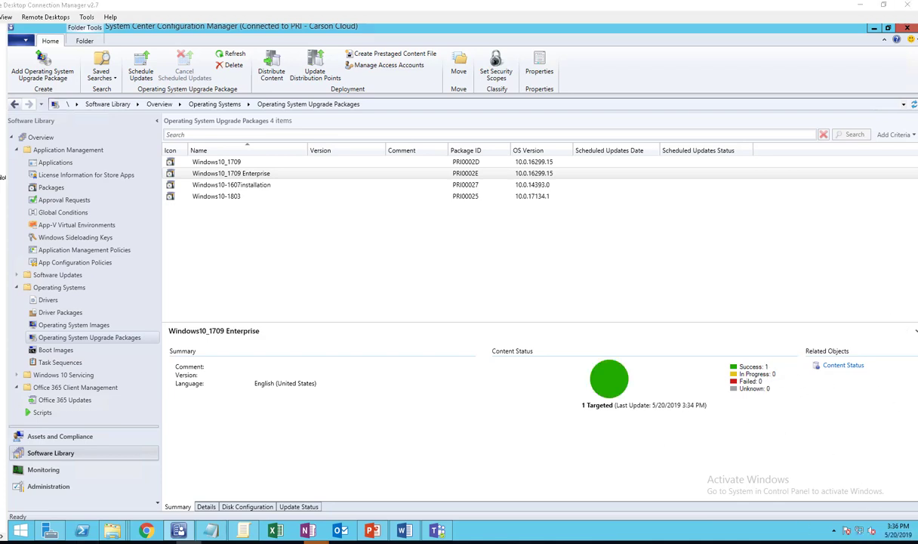
click(282, 184)
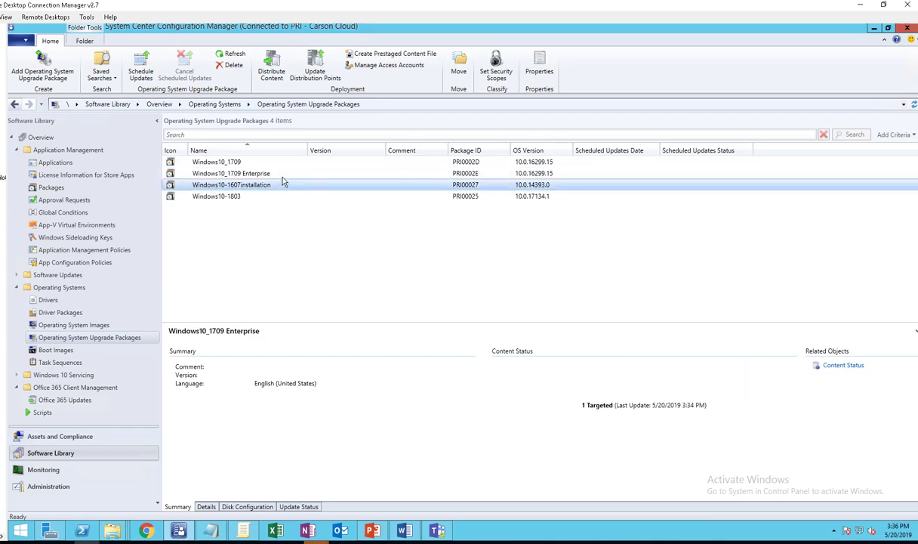
click(279, 174)
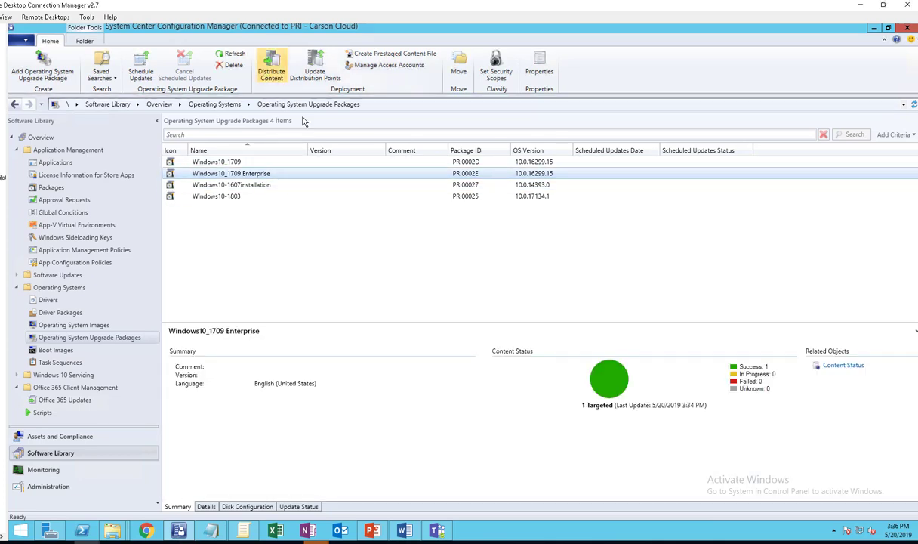
click(235, 55)
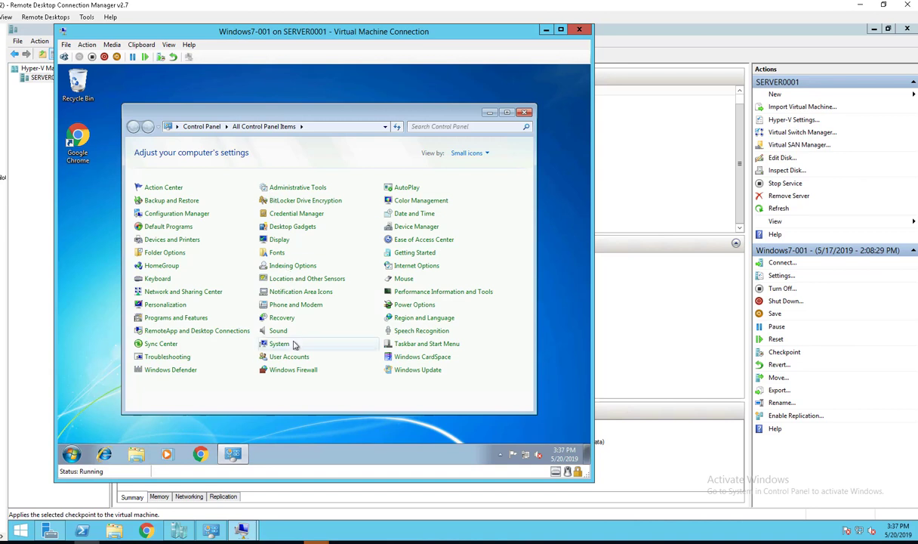
- Confirm on the VM's System page that it runs Windows 7 Enterprise 64-bit, then minimize it
click(279, 344)
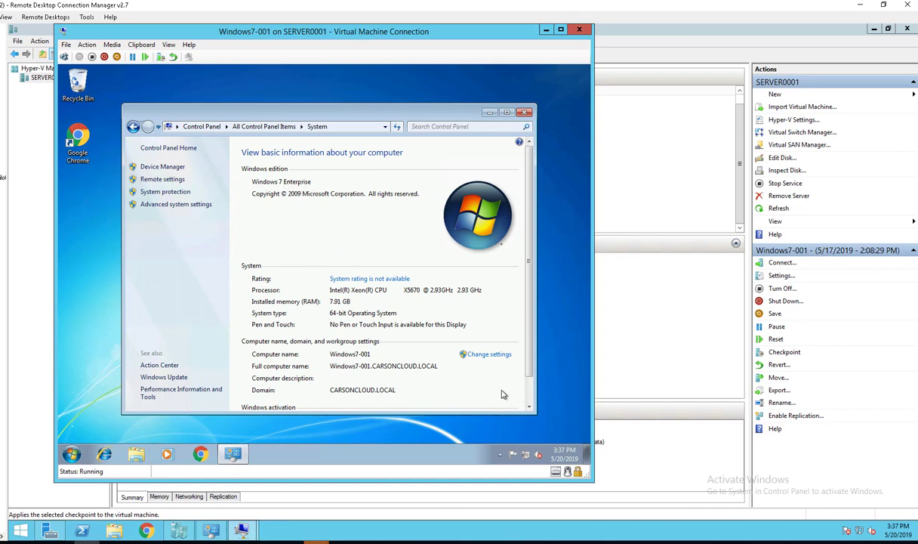
scroll(503, 384, down, 1)
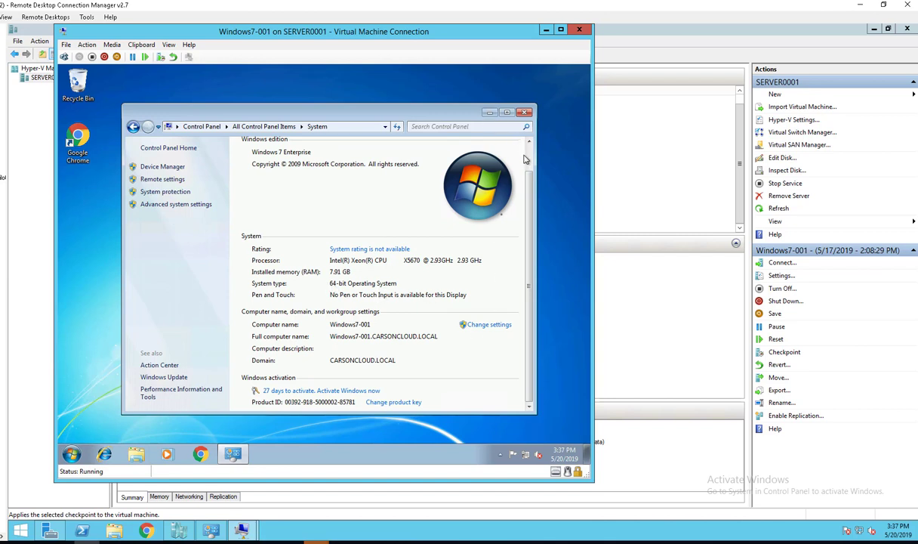
click(489, 111)
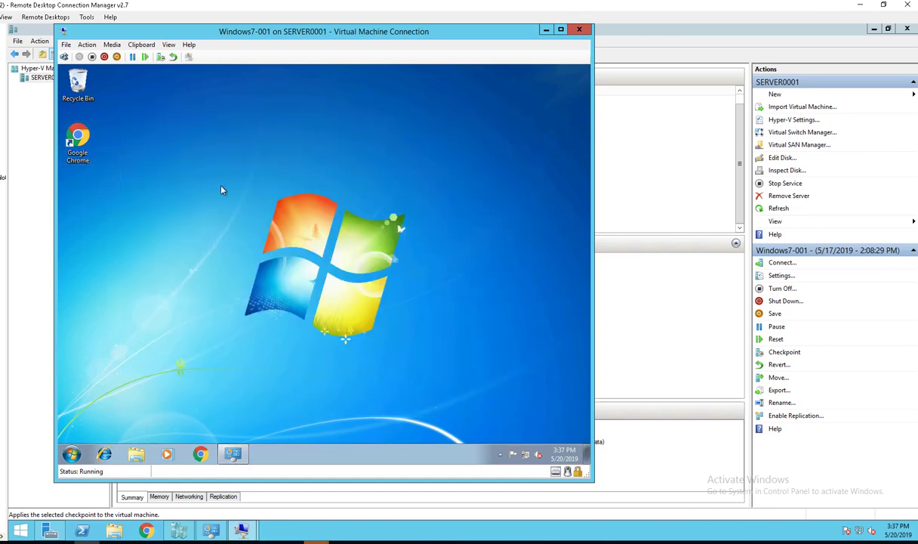
- Create a new folder named 'test' on the VM desktop
right_click(221, 188)
mouse_move(269, 261)
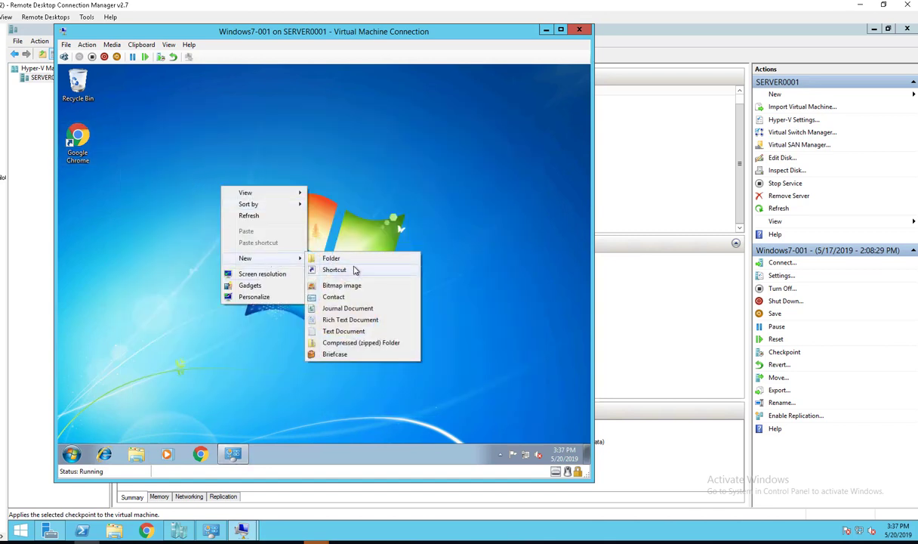
click(346, 269)
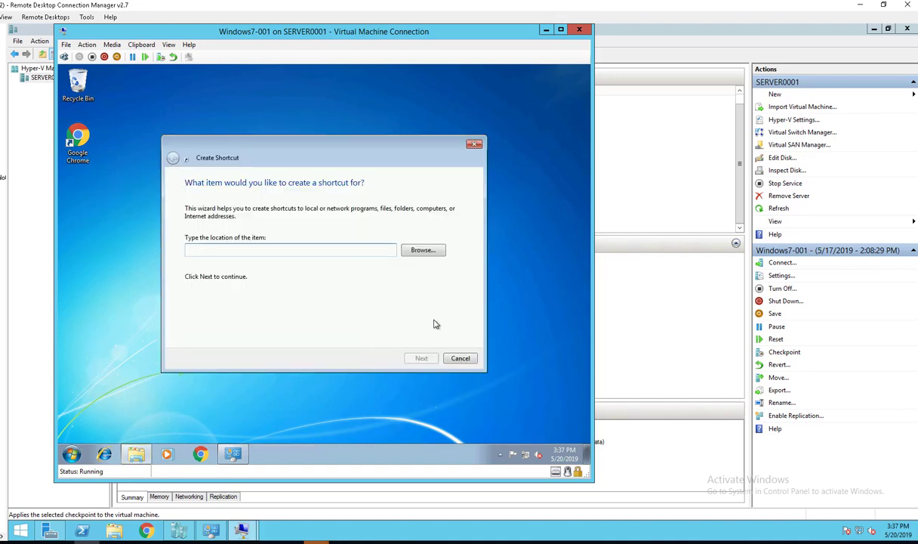
click(460, 357)
right_click(234, 203)
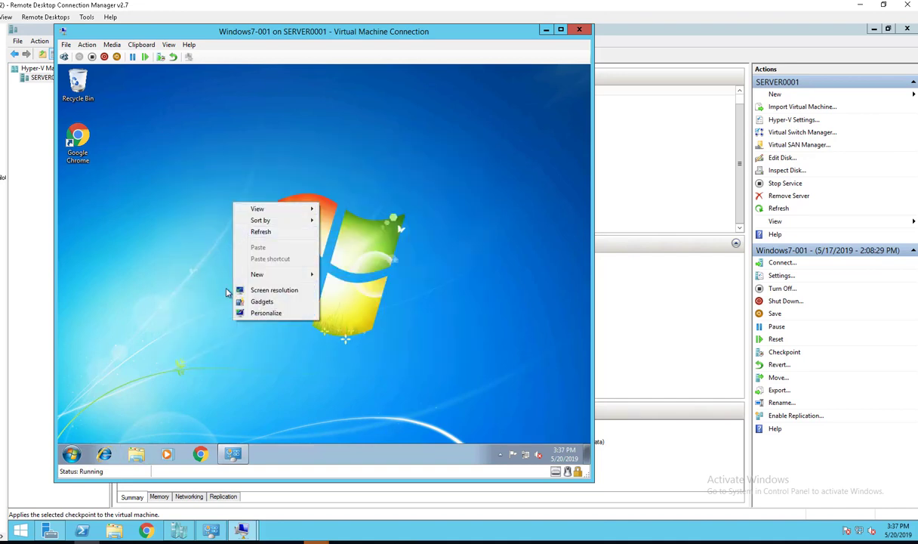
mouse_move(270, 273)
click(342, 275)
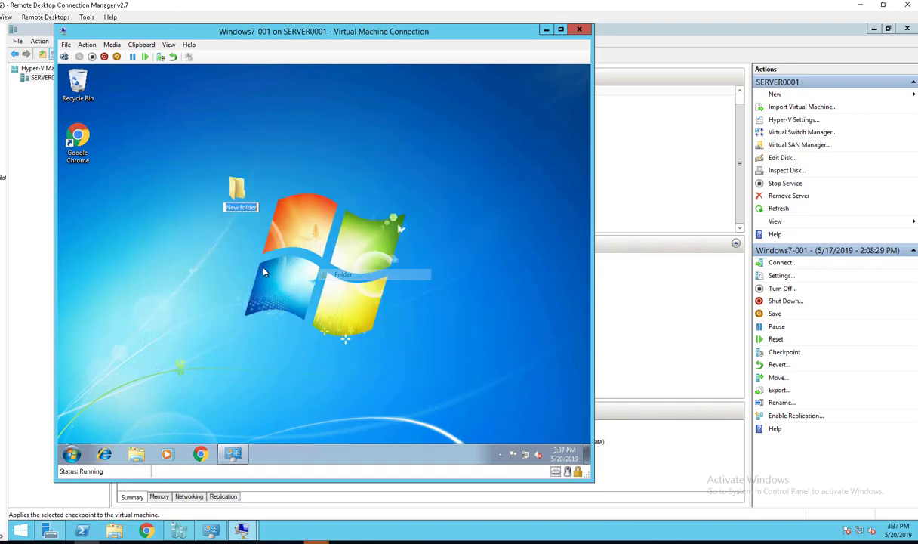
text(test)
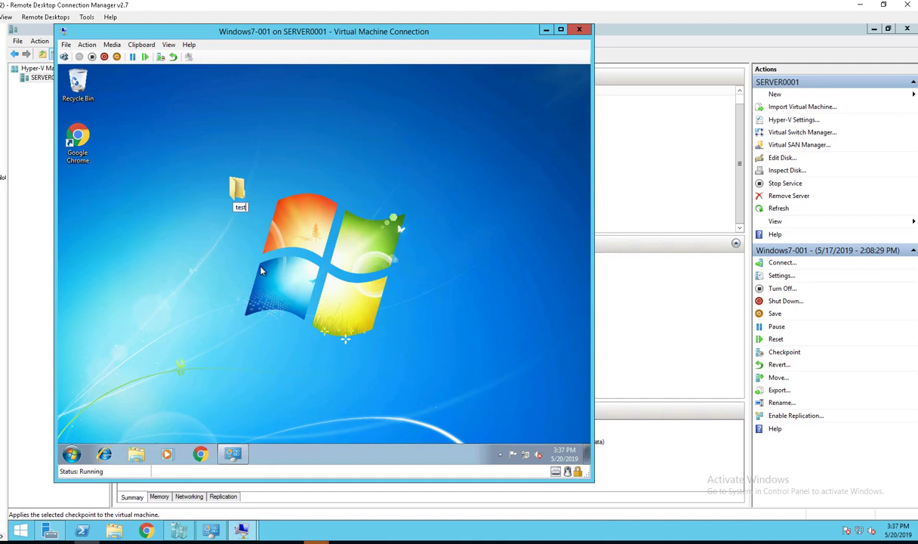
key(Return)
- Create a new text document named 'test' on the VM desktop
right_click(379, 162)
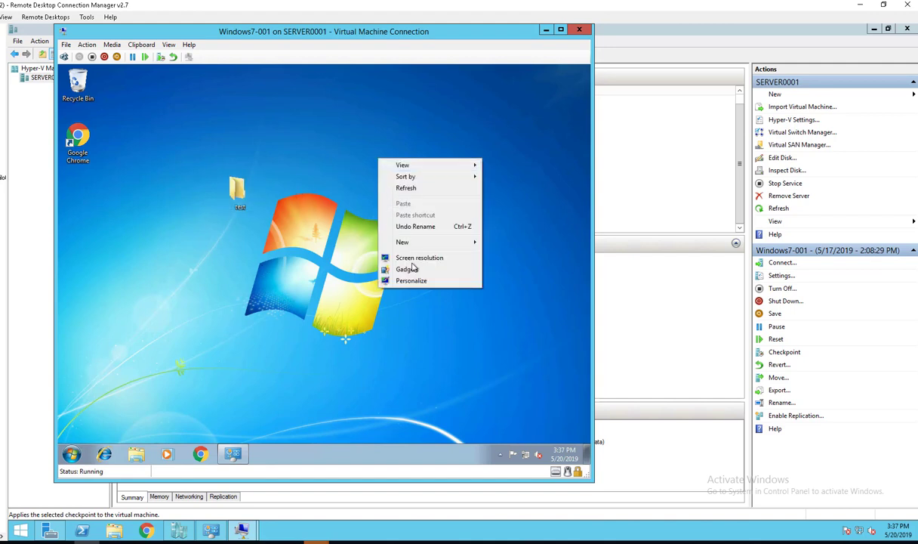
mouse_move(454, 249)
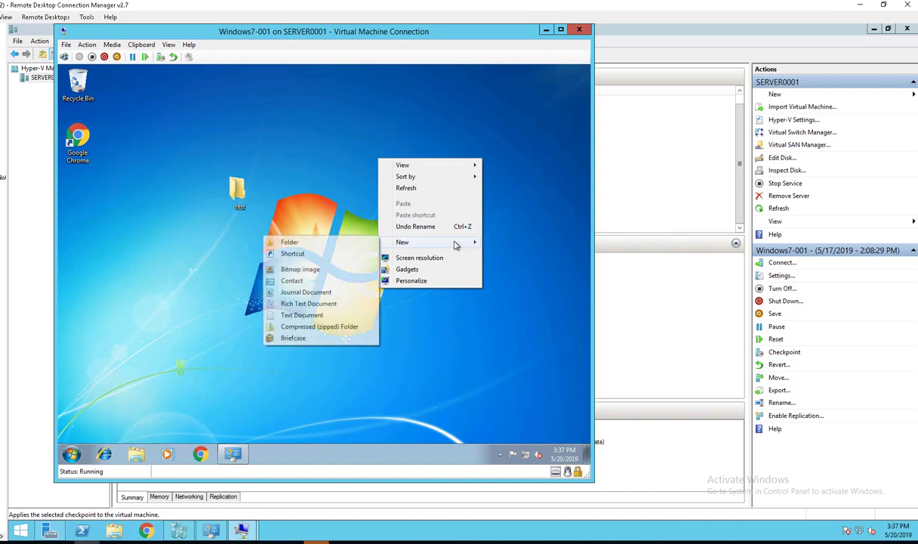
click(302, 315)
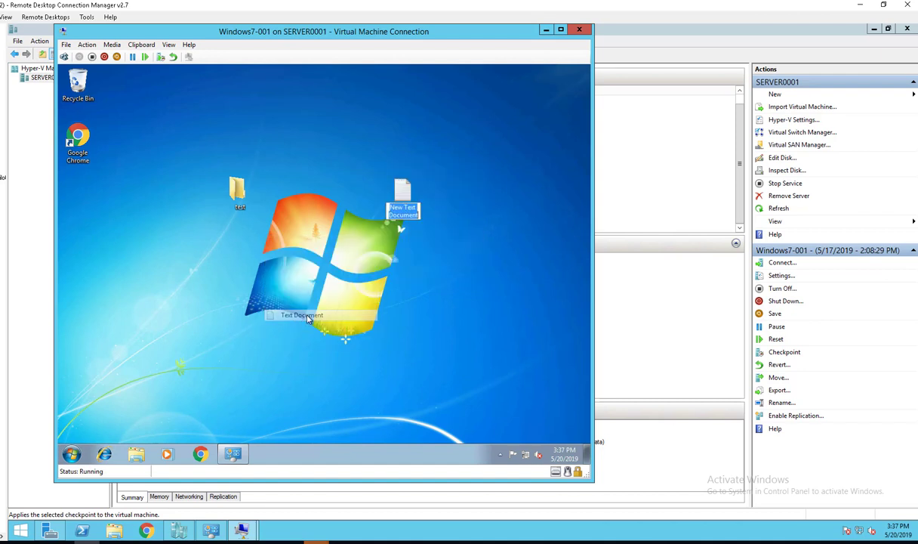
text(test)
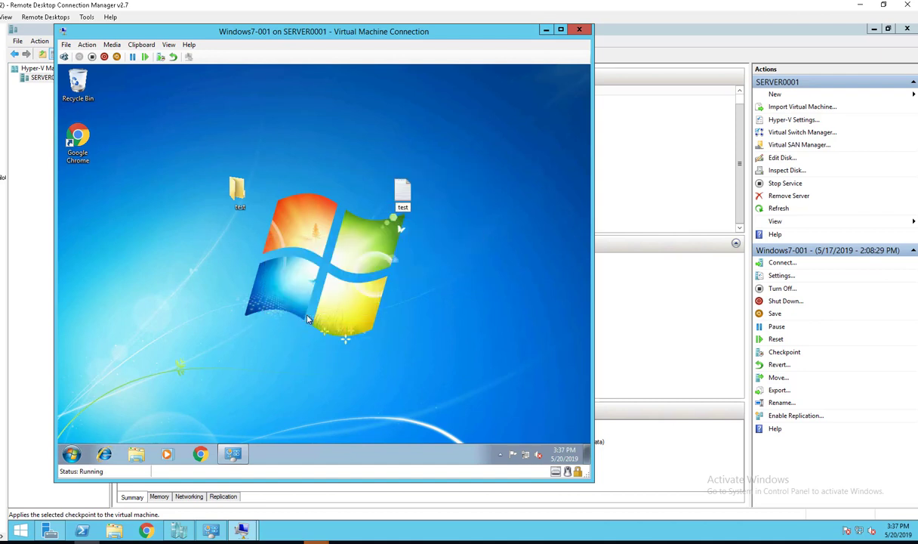
key(Return)
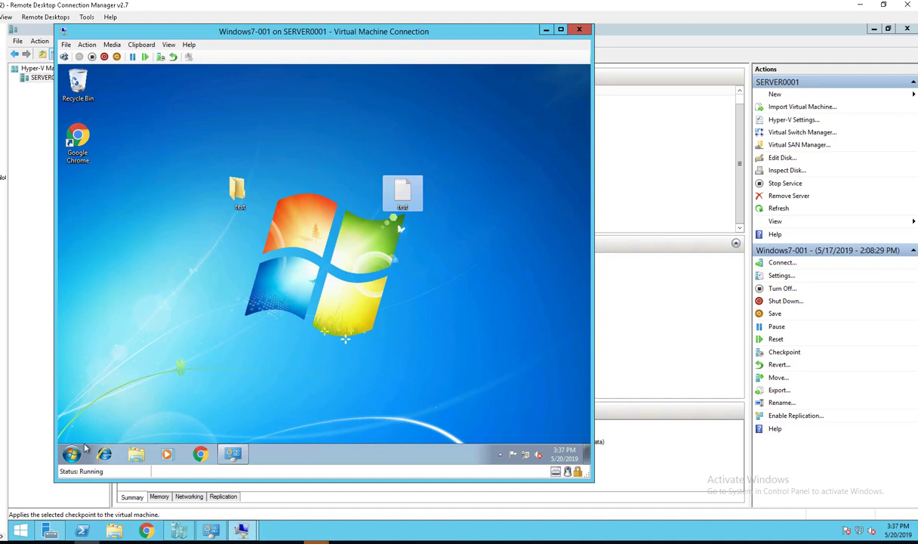
- From Software Center's Operating Systems, install the In-Place Upgrade from Win7 to Win10 Youtube Demo
click(72, 453)
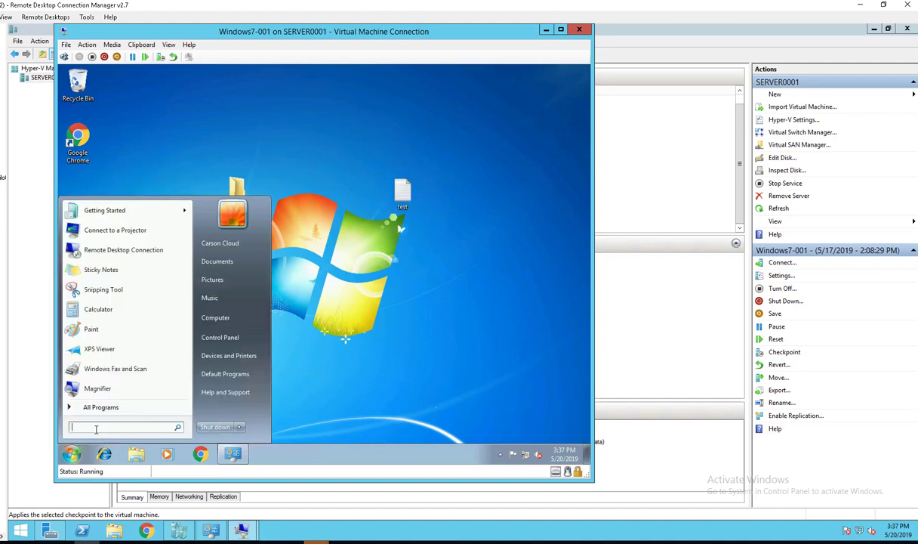
text(softw)
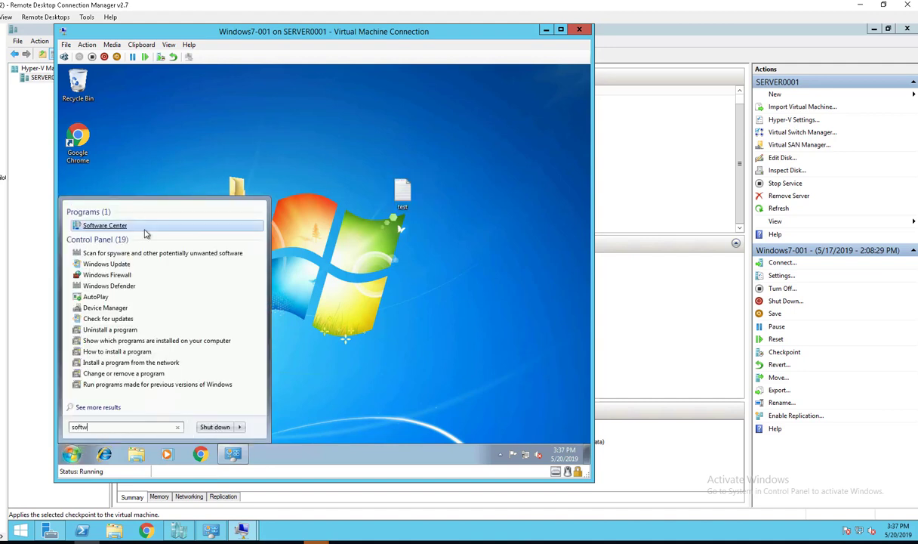
click(123, 226)
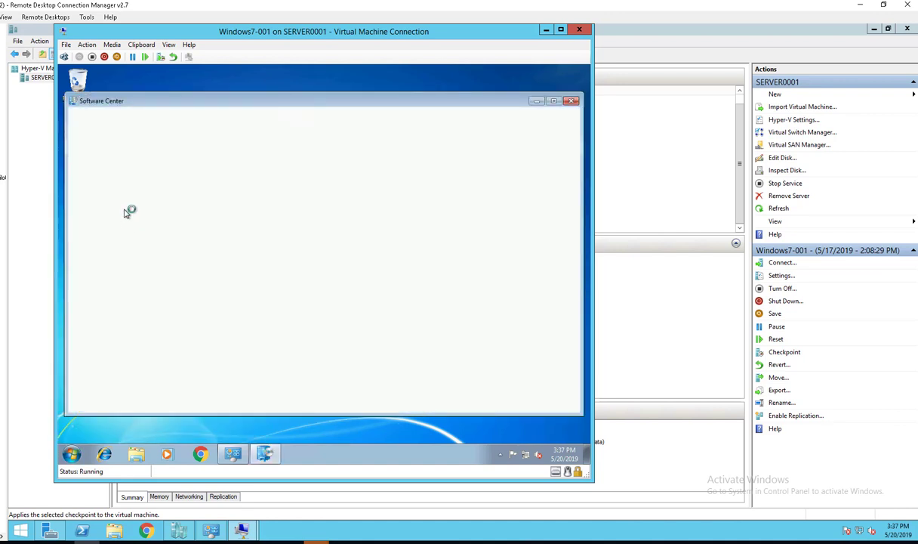
click(127, 212)
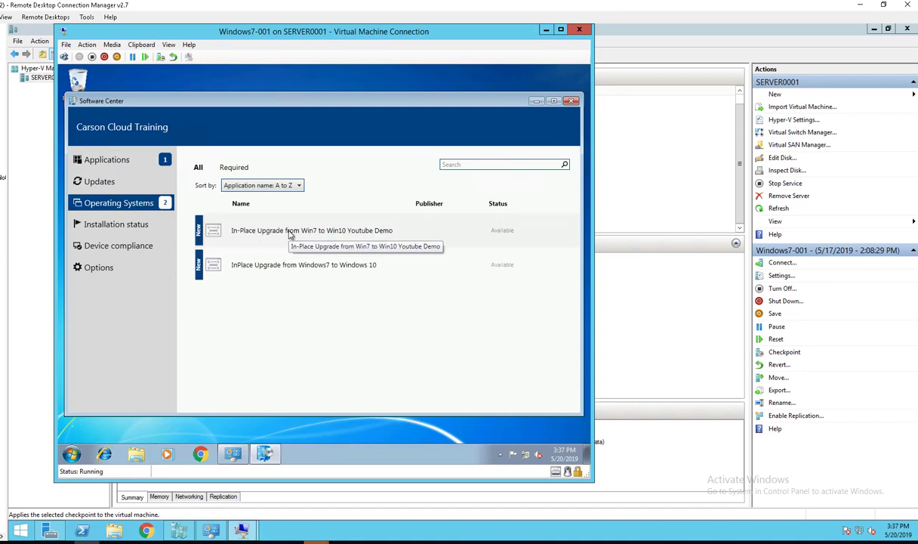
click(326, 233)
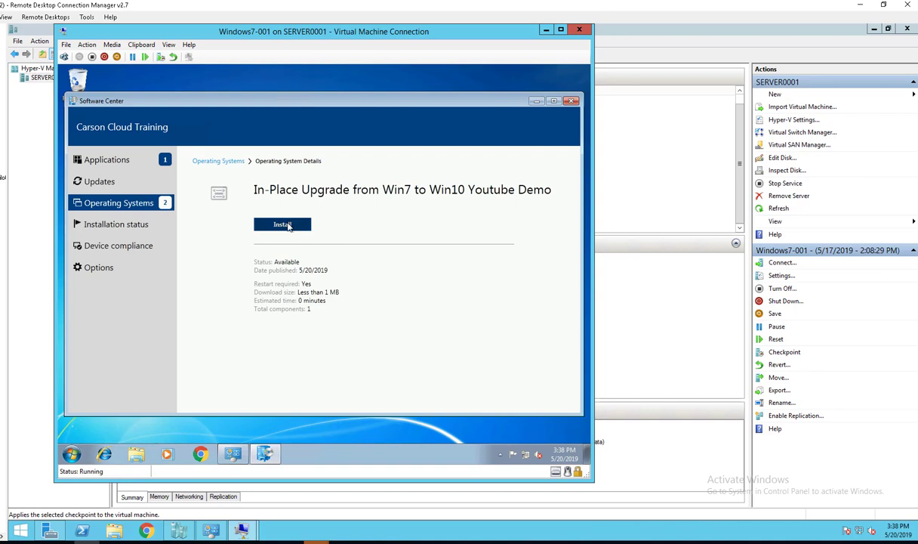
click(288, 225)
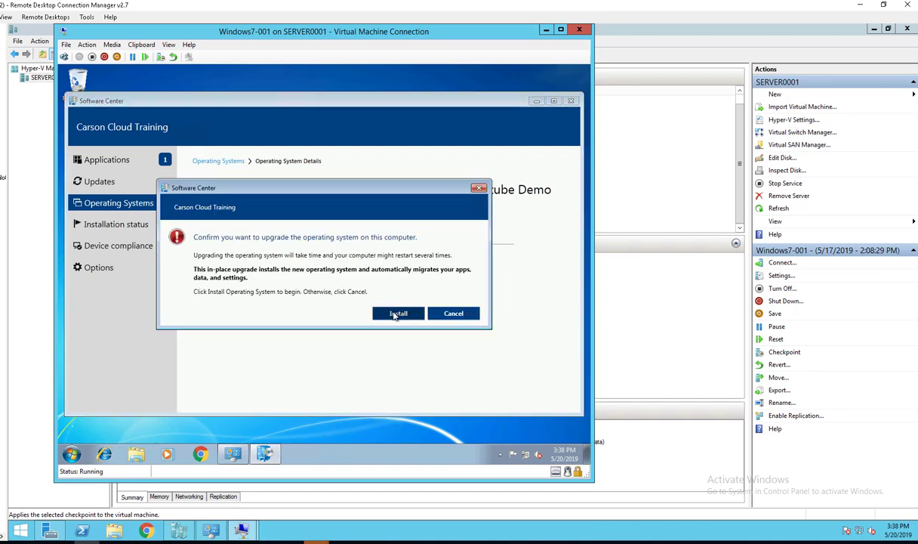
click(395, 315)
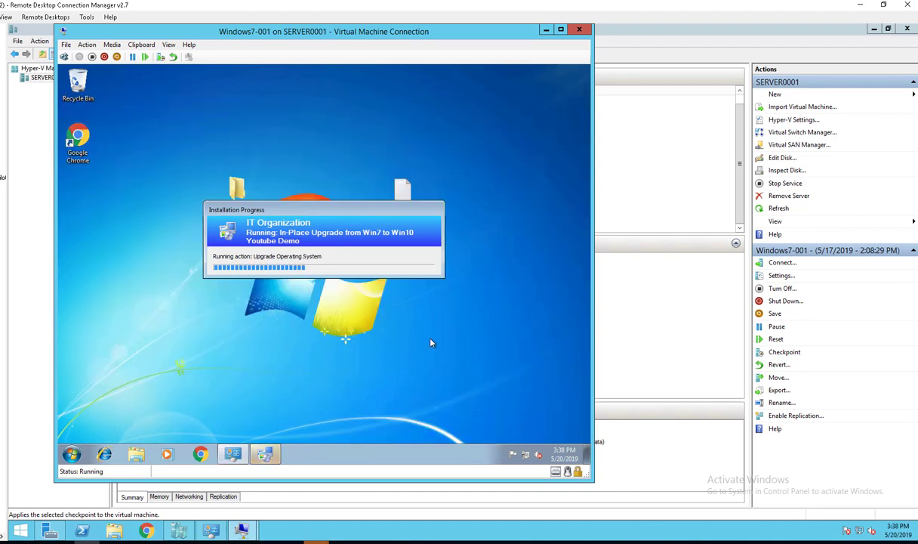
- Browse Explorer to C:\_SMSTaskSequence\Packages\PRI0002E, then return to the Packages folder
click(137, 454)
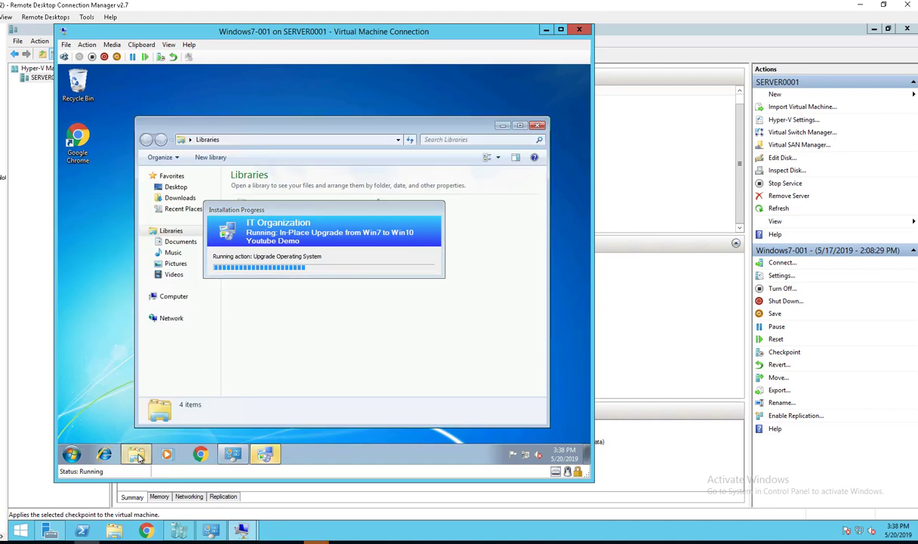
click(182, 297)
double_click(297, 190)
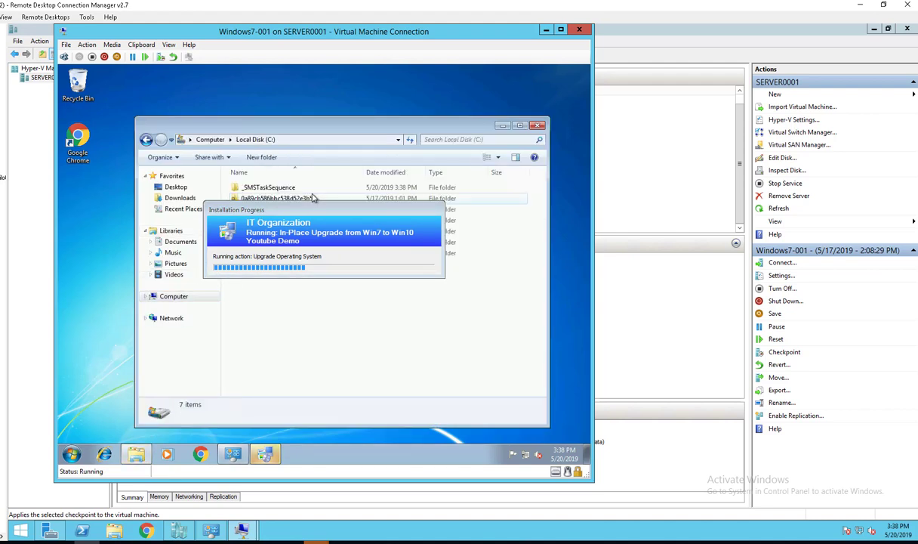
double_click(281, 186)
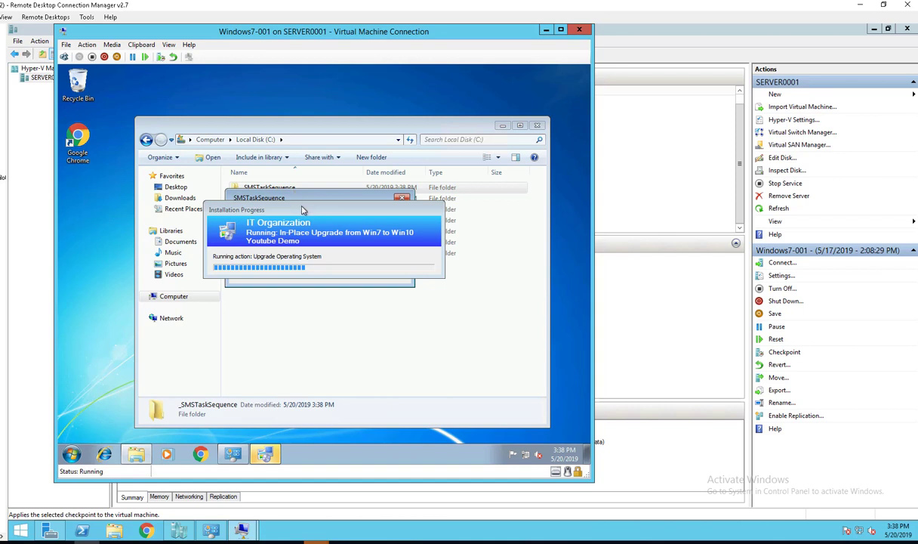
click(319, 261)
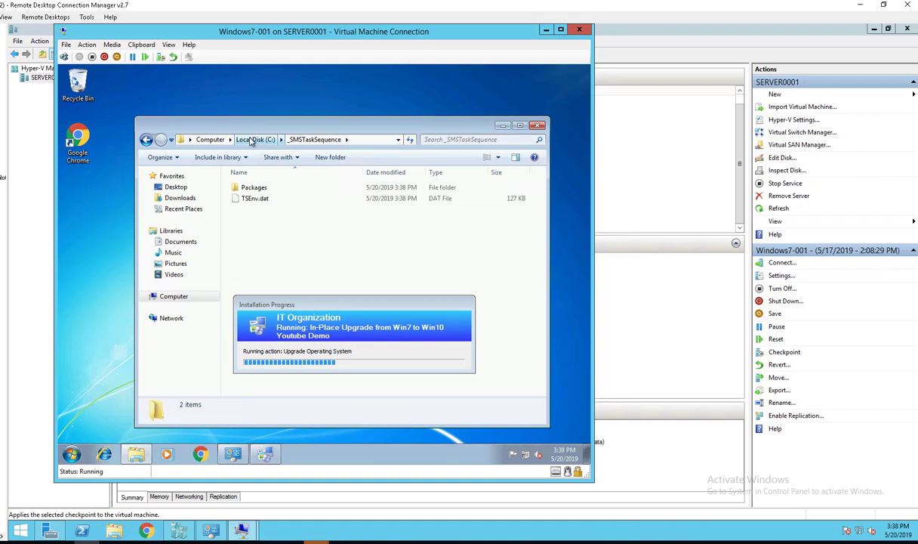
double_click(265, 188)
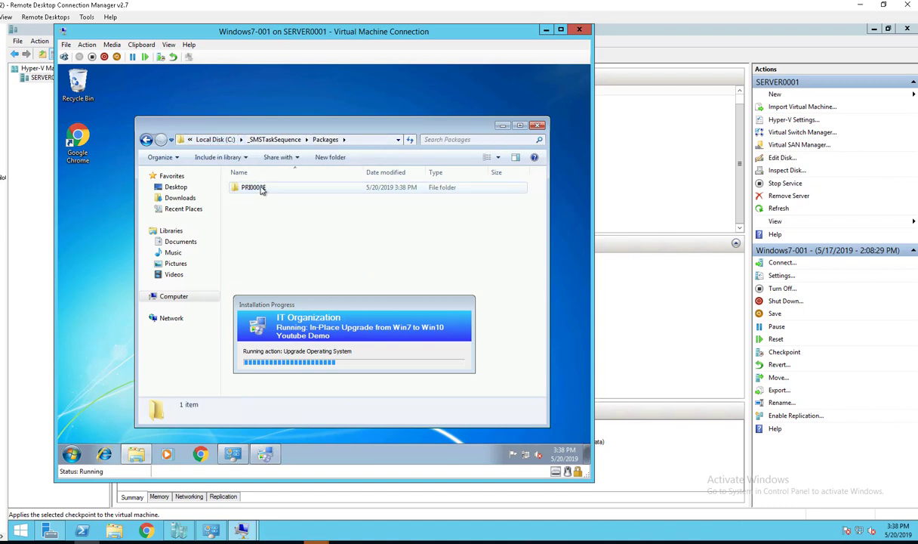
double_click(262, 188)
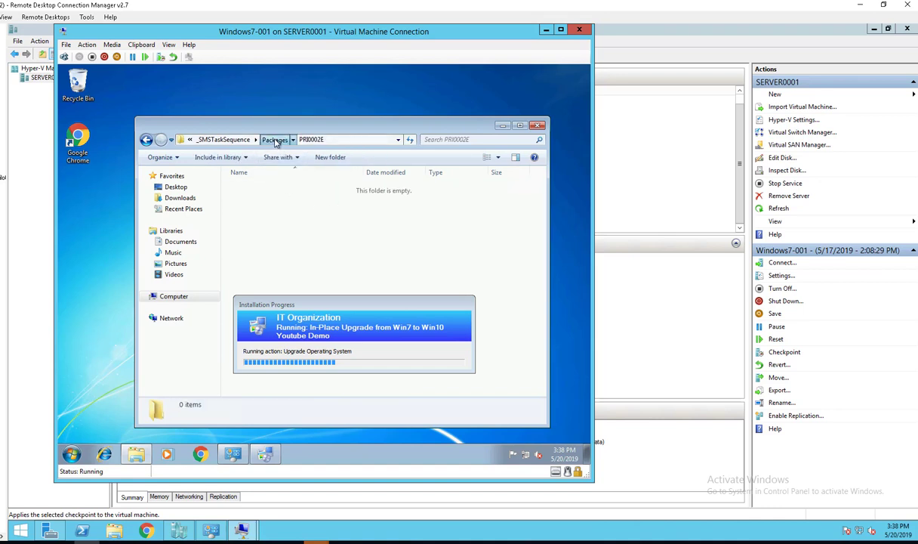
click(275, 141)
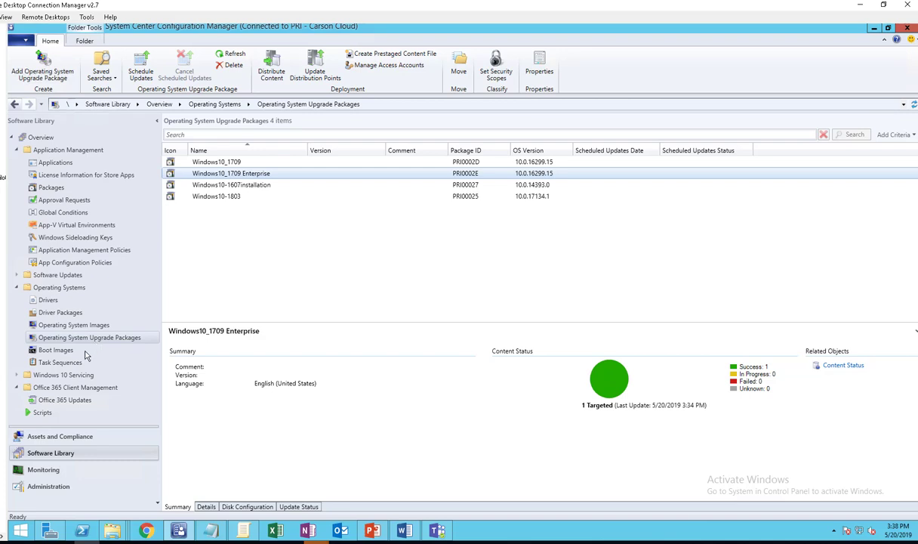
- Check that Windows10_1709 Enterprise has package ID PRI0002E, then return to the VM session
click(103, 337)
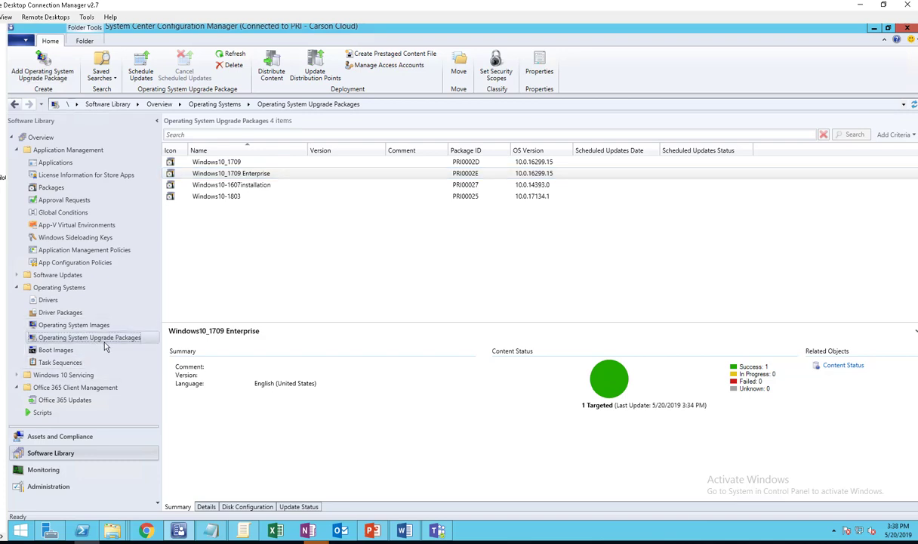
click(269, 172)
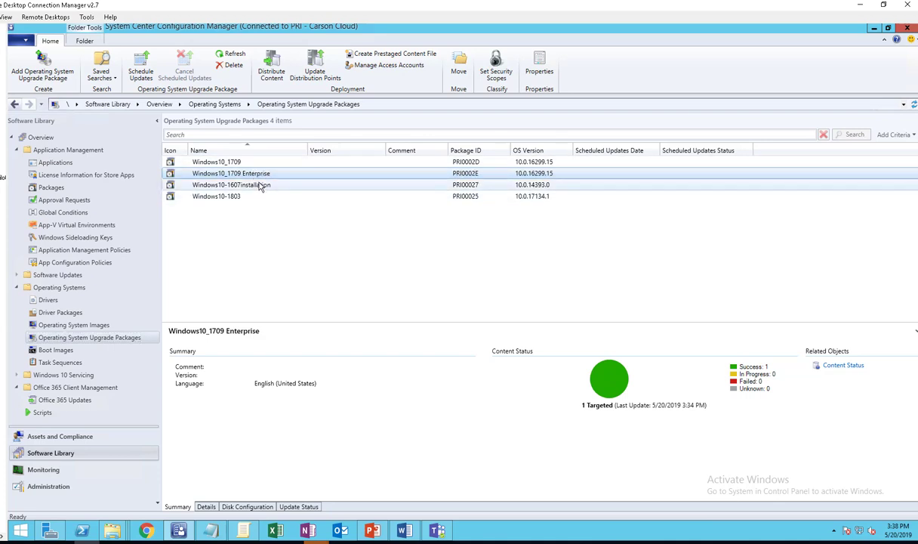
click(12, 91)
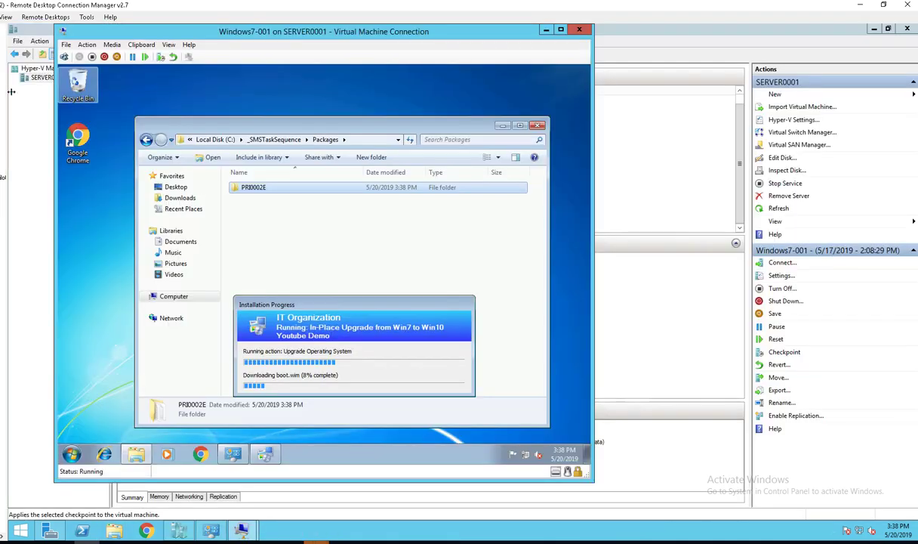
- Open the PRI0002E folder to view the downloaded boot, efi, sources and setup files
click(341, 304)
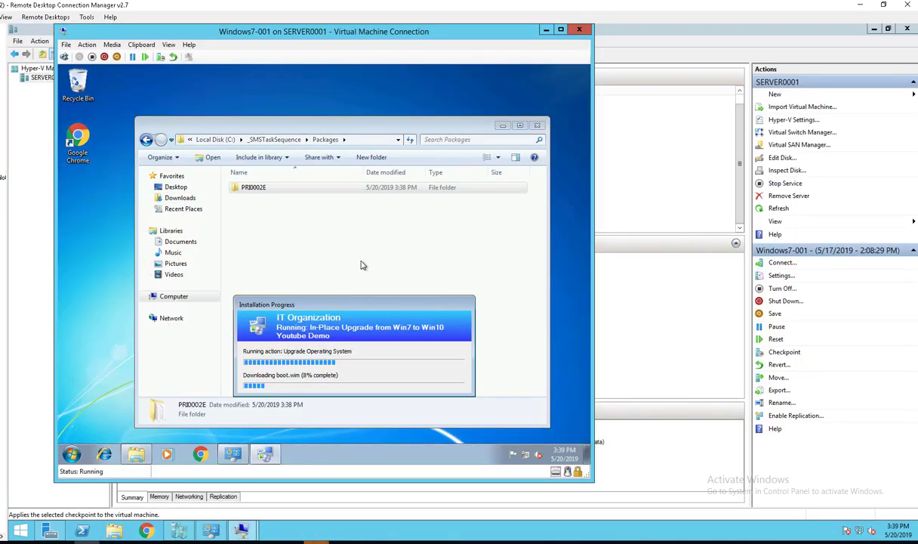
double_click(257, 188)
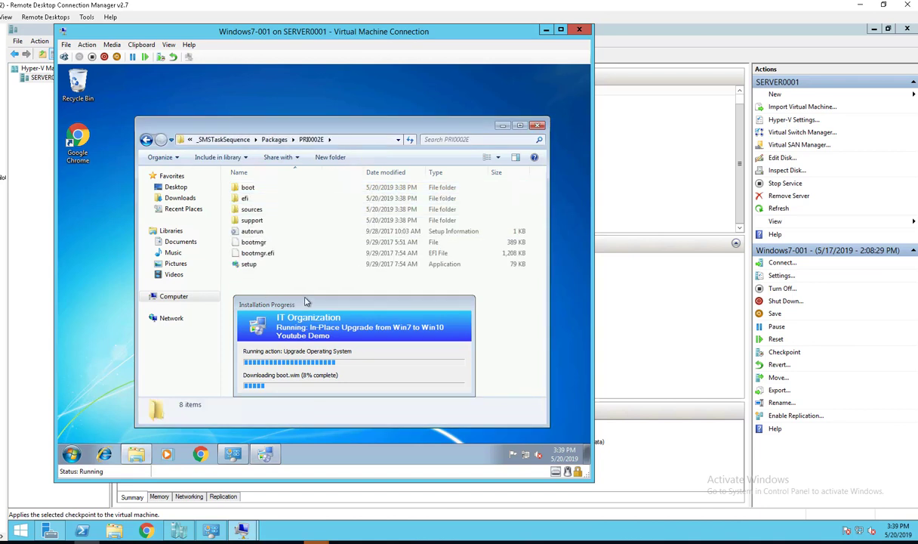
drag(305, 301, 311, 298)
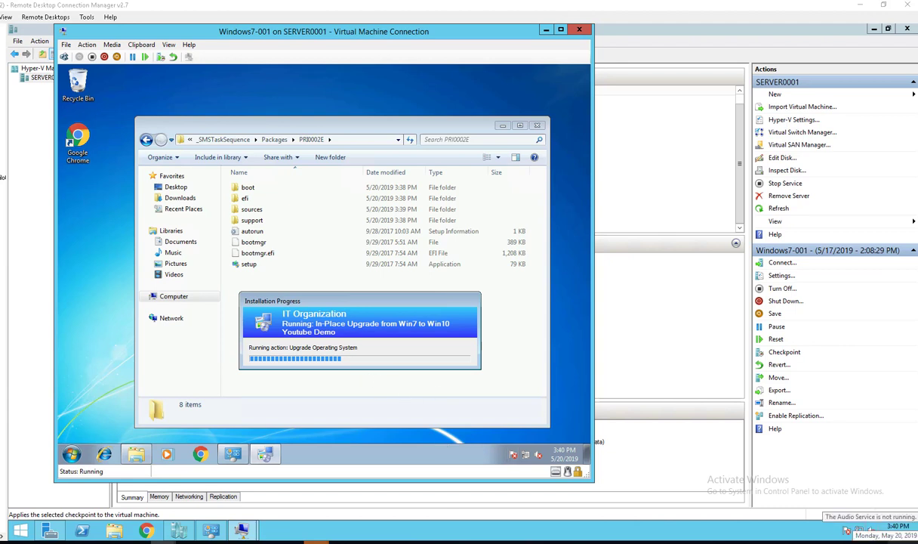
- Wait for the task sequence to stage and restart the VM to the boot-from-CD prompt
mouse_move(917, 543)
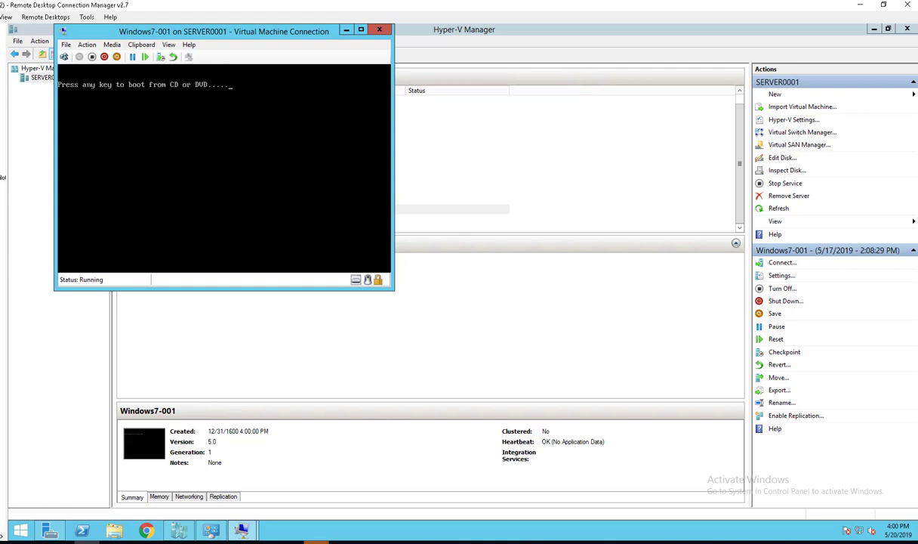
- Boot the Windows7-001 VM from CD or DVD at the prompt
key(Return)
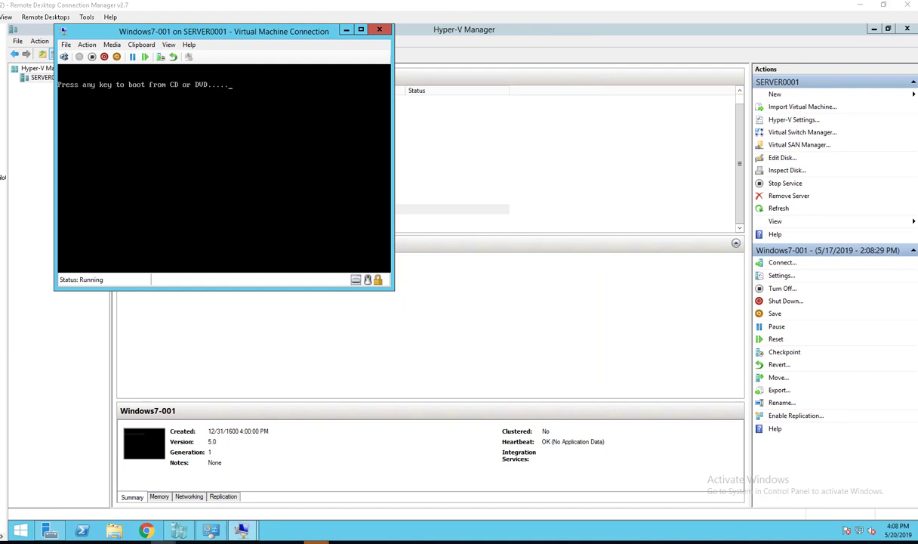
- Continue booting the Windows7-001 VM until the Windows 10 lock screen appears
key(Return)
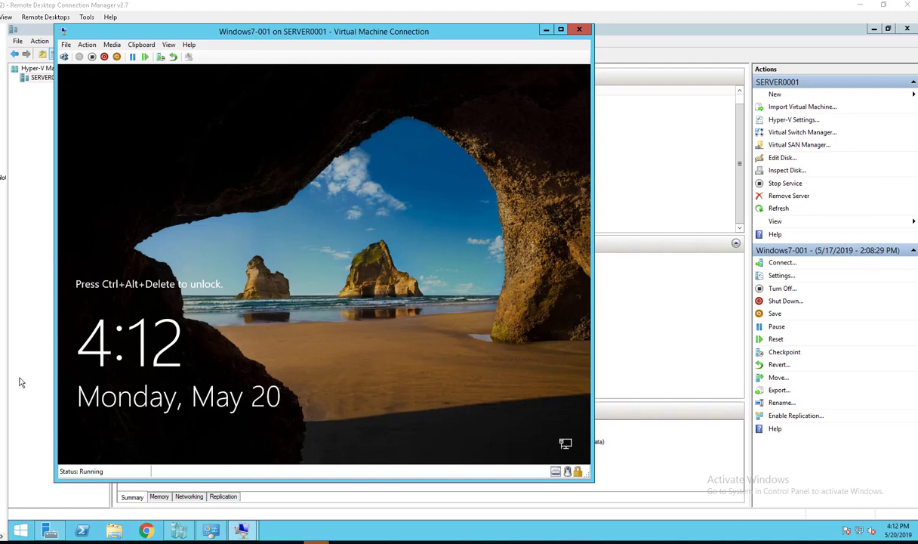
- Send Ctrl+Alt+Delete to the VM and sign in with the domain user's password
click(81, 47)
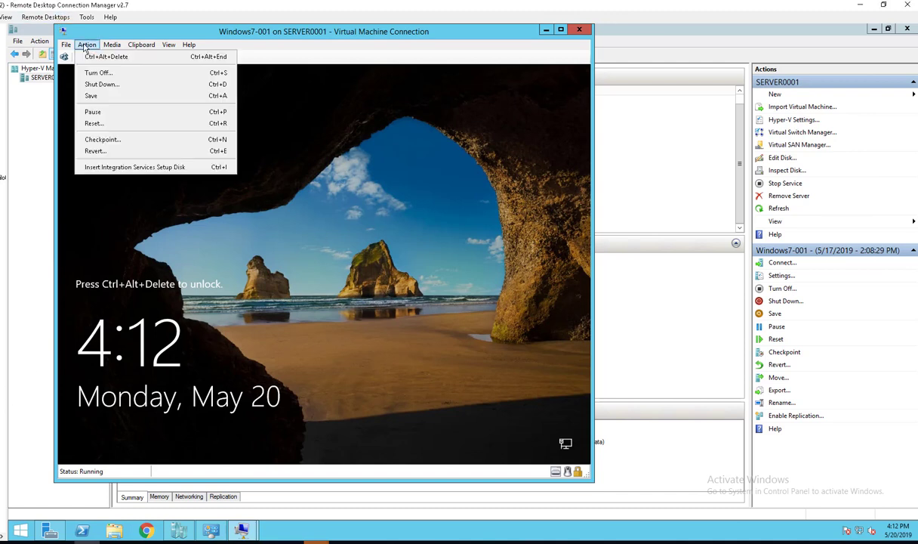
click(90, 56)
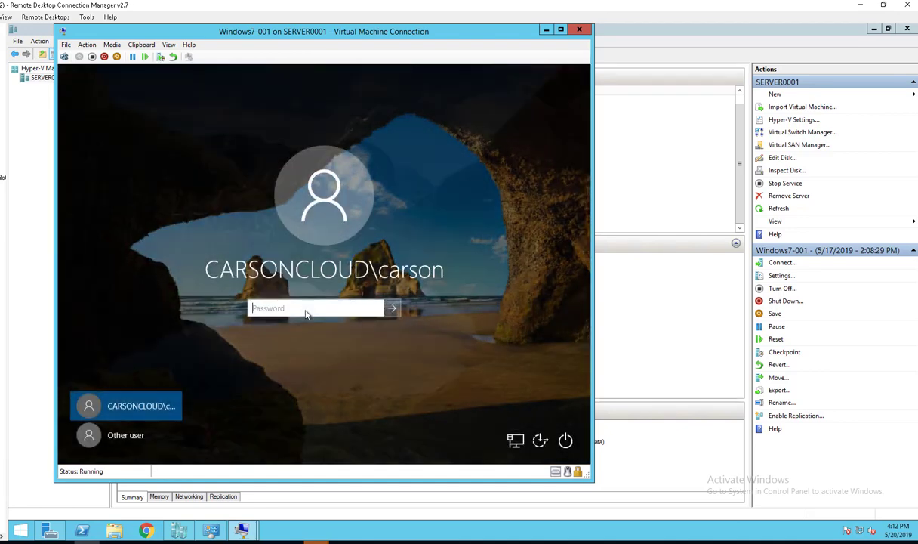
text(•••••••••)
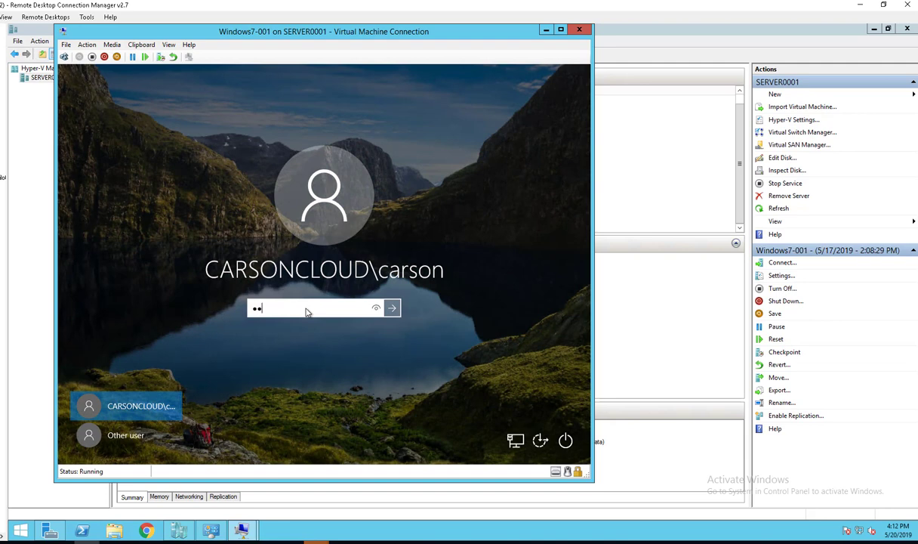
key(Return)
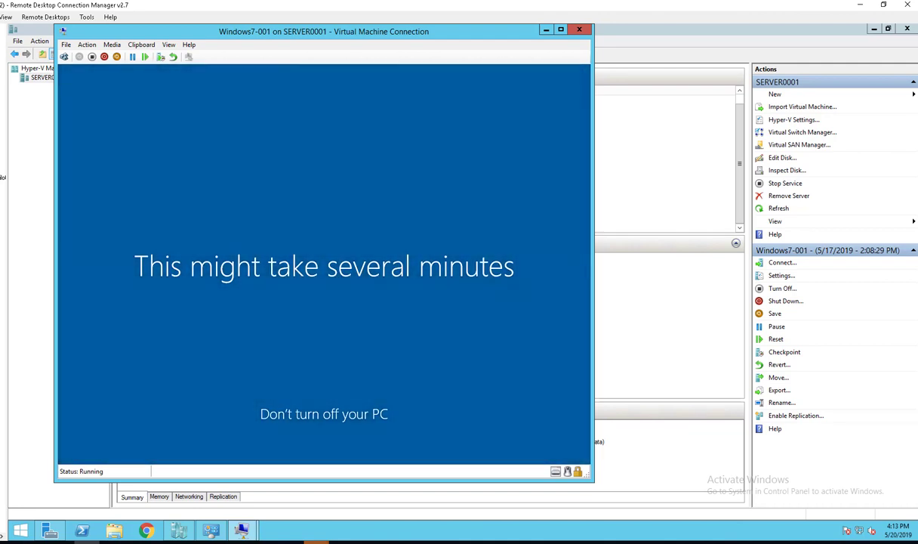
- Wait for first sign-in setup to reach the desktop, confirming the test folder and text document remain
mouse_move(242, 530)
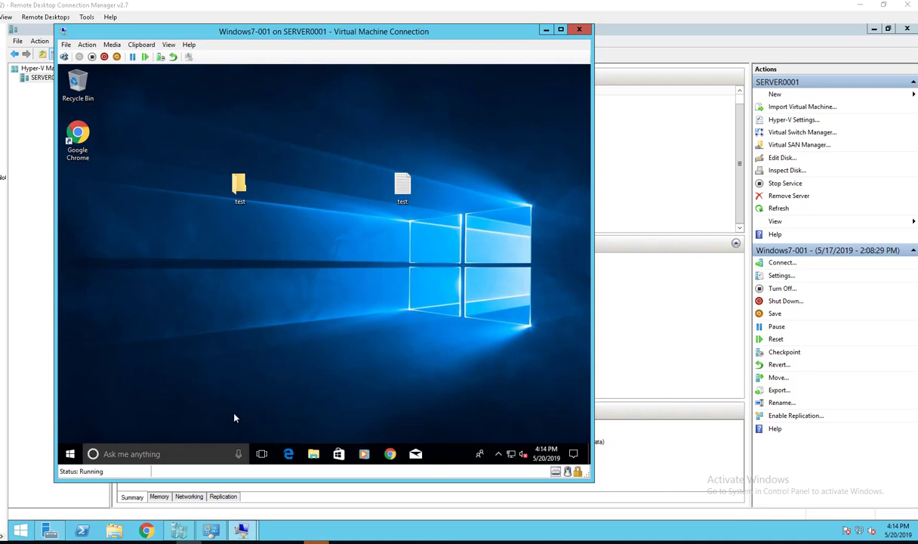
click(69, 453)
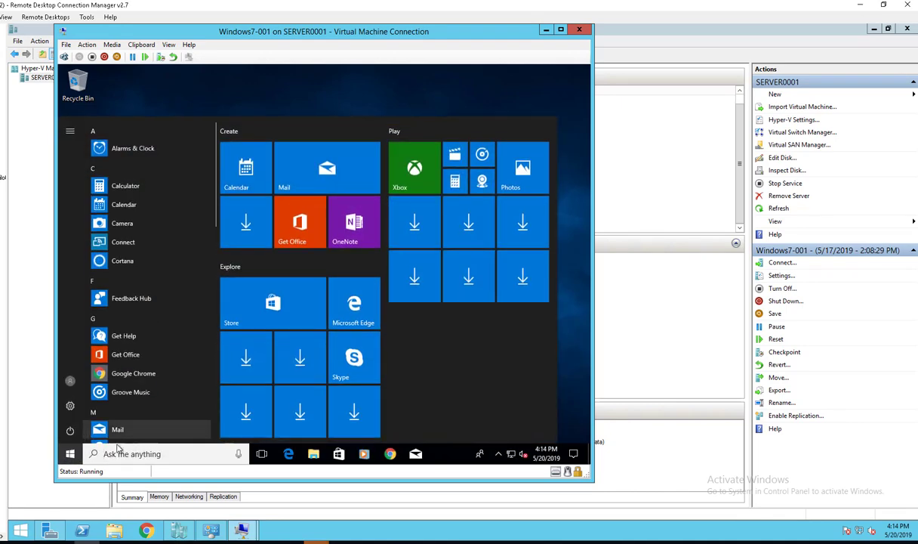
click(125, 451)
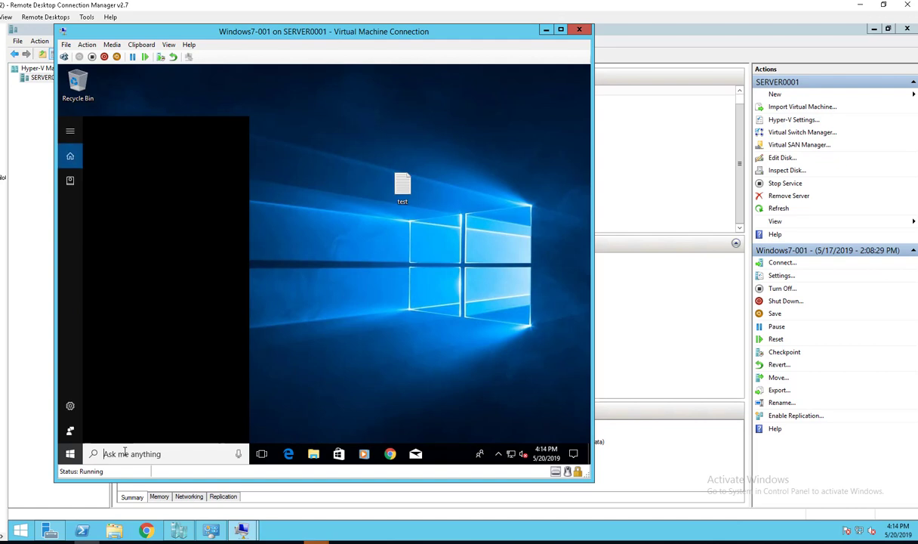
text(contr)
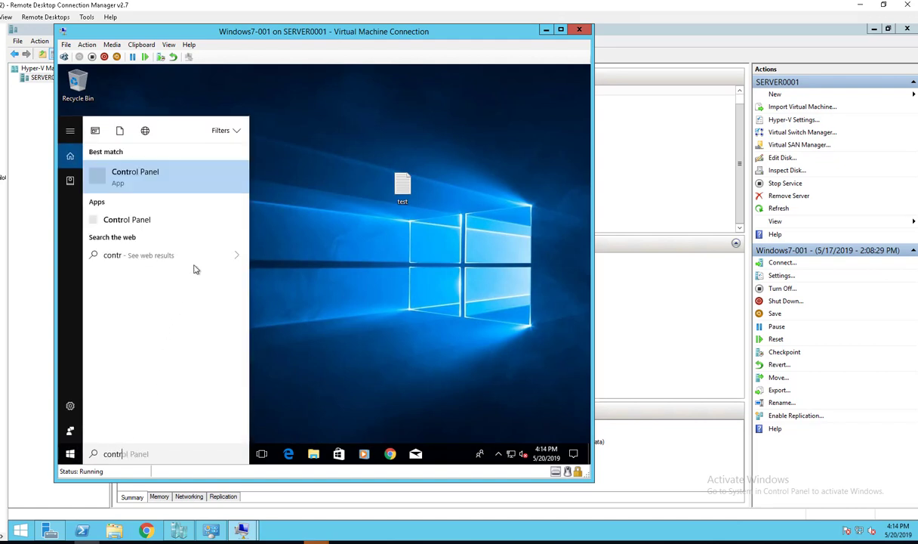
click(153, 181)
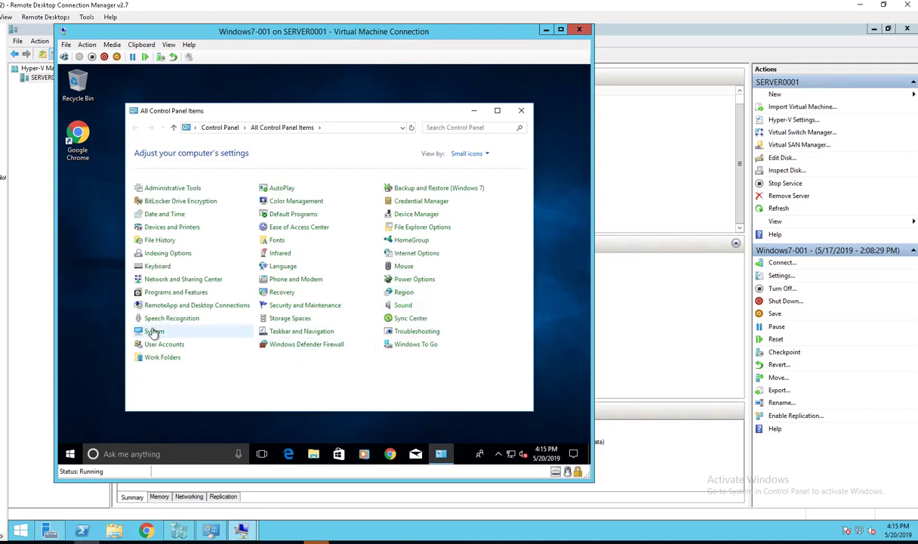
click(155, 332)
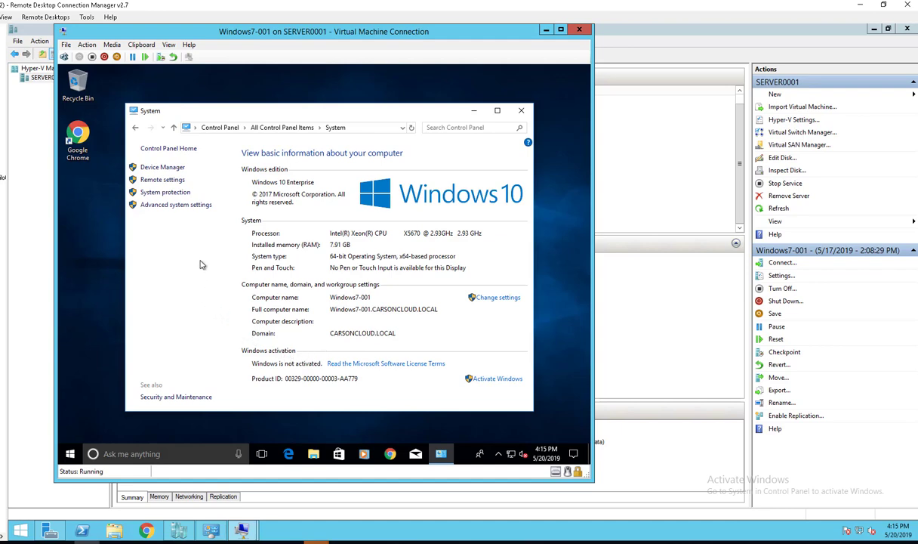
click(521, 110)
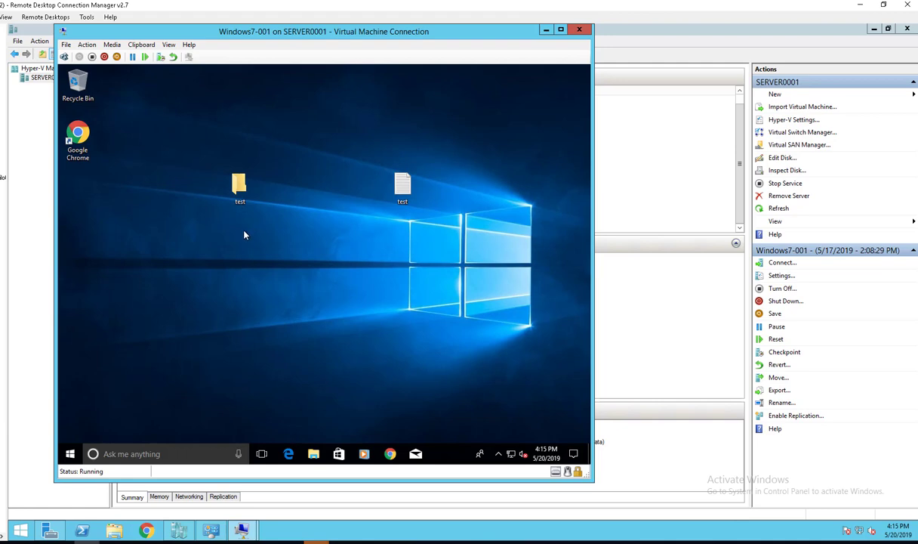
double_click(240, 185)
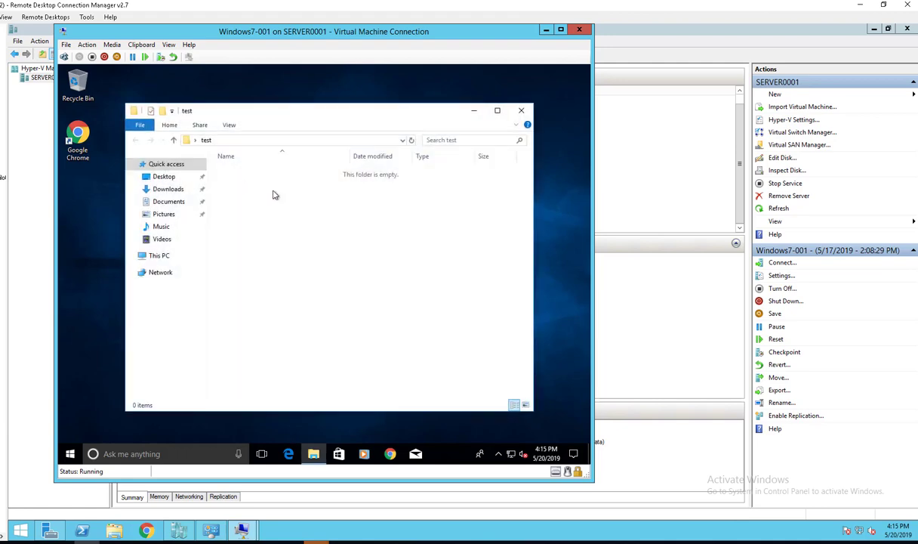
click(521, 110)
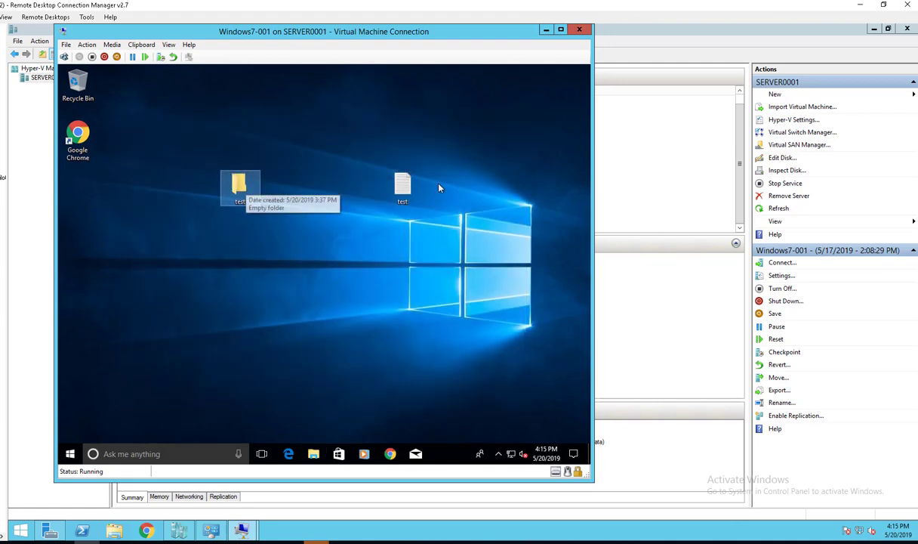
double_click(402, 183)
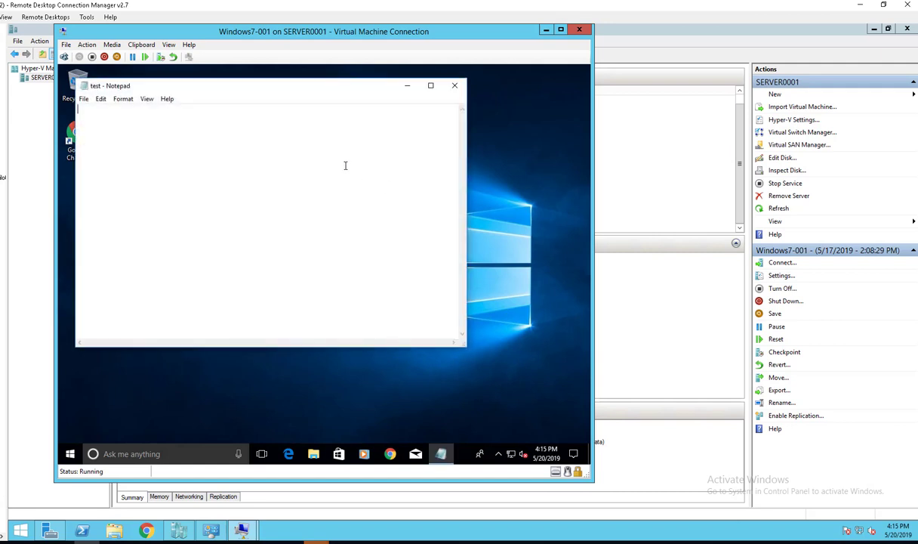
click(451, 89)
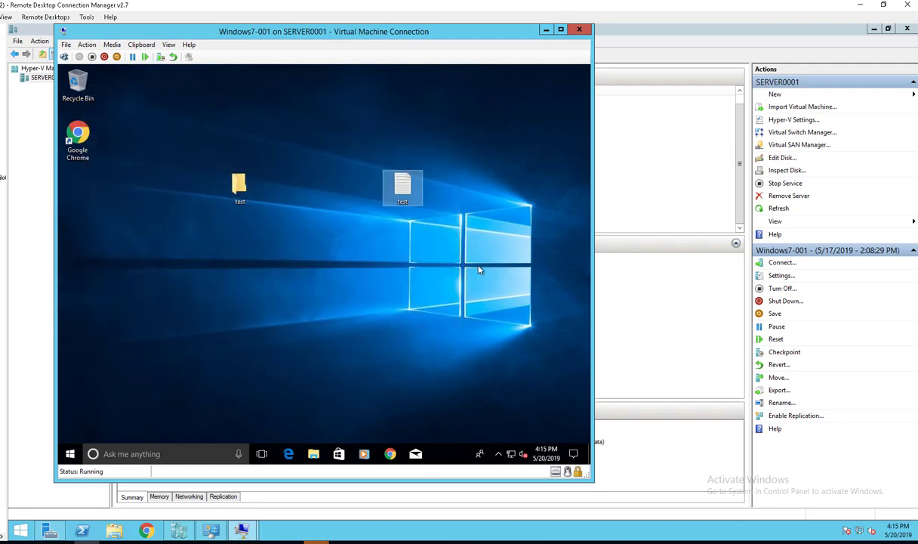